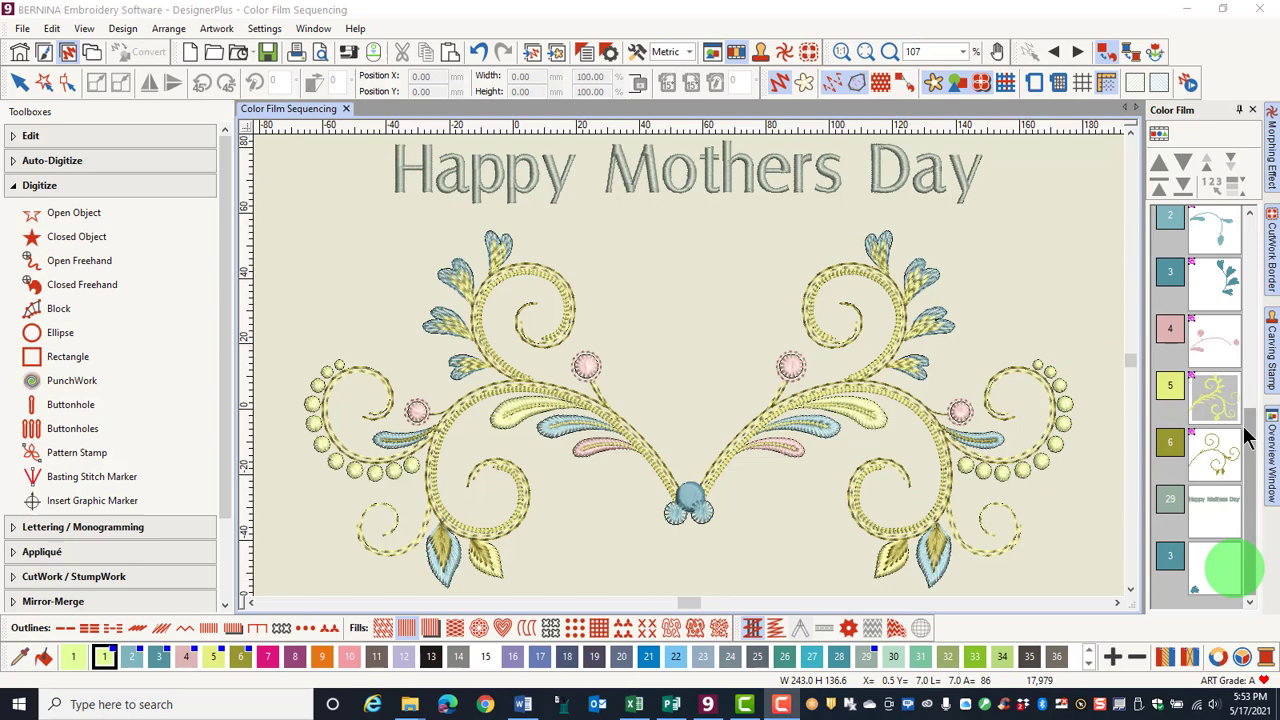
Step: In Color Film, select the left-half, right-half, Happy Mothers Day text and blue centre motif blocks
drag(1243, 427, 1242, 200)
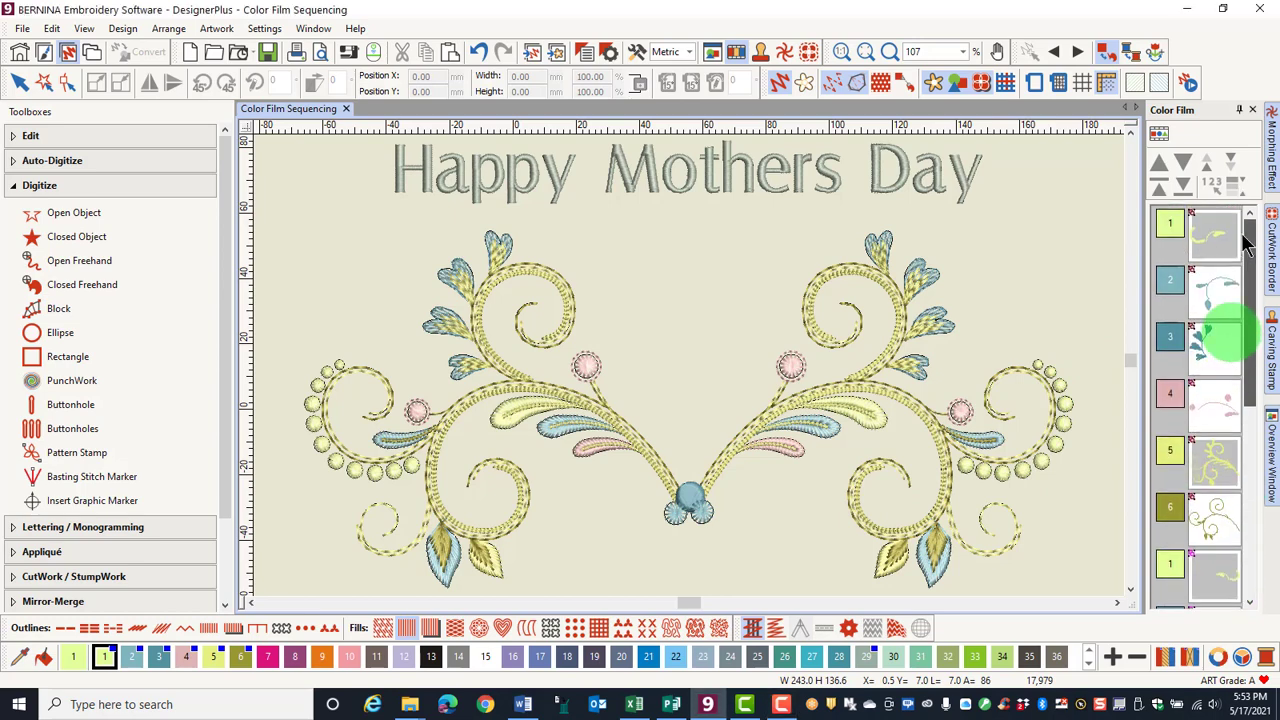
click(1208, 243)
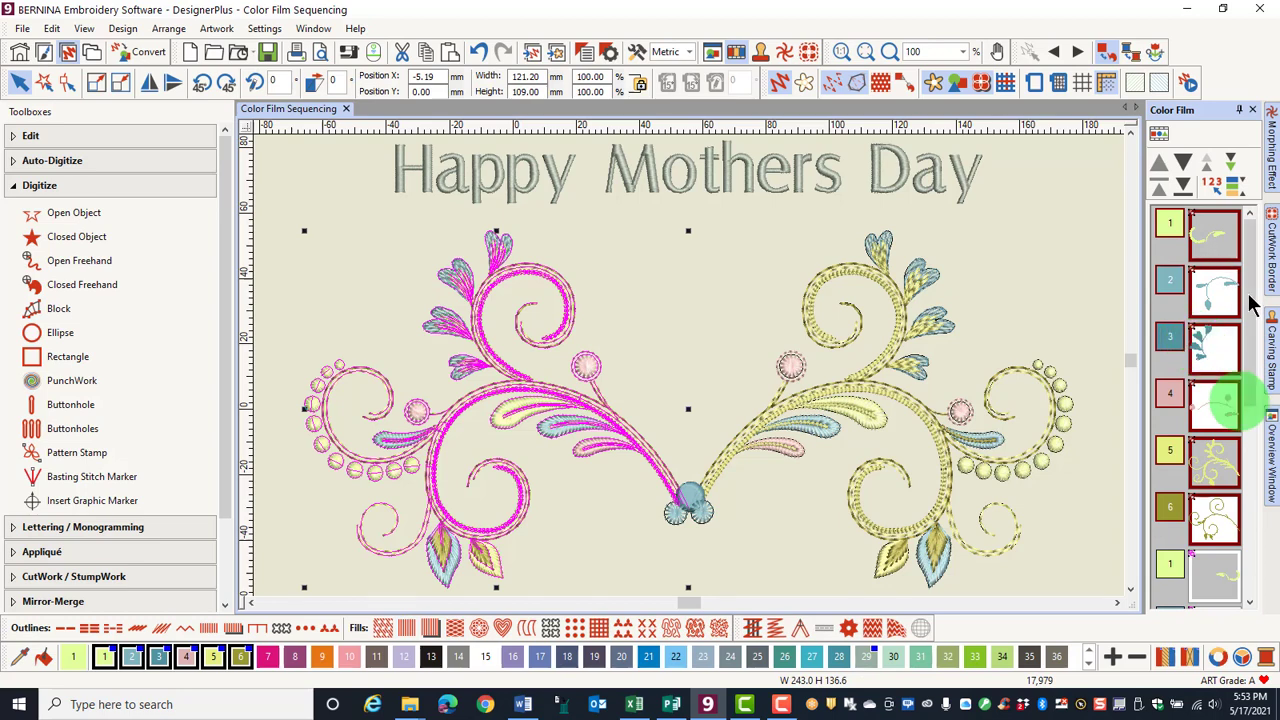
scroll(1238, 400, down, 2)
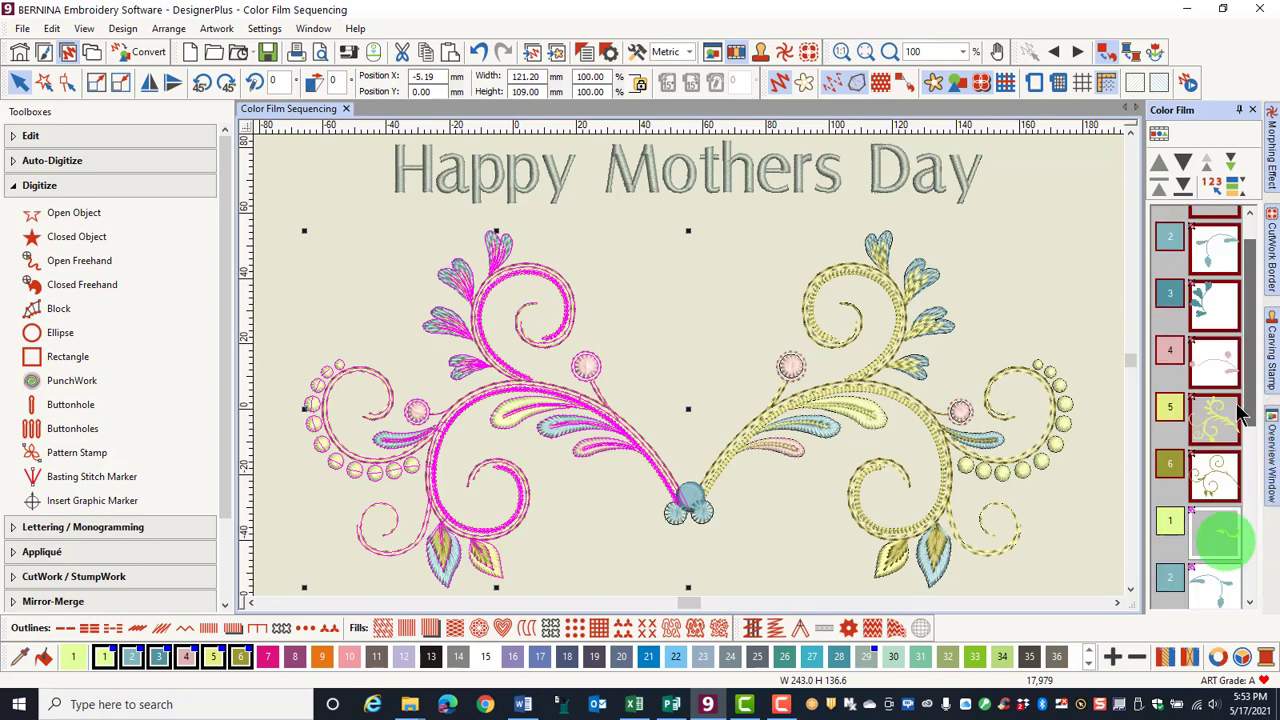
click(1230, 548)
scroll(1225, 540, down, 6)
click(1211, 512)
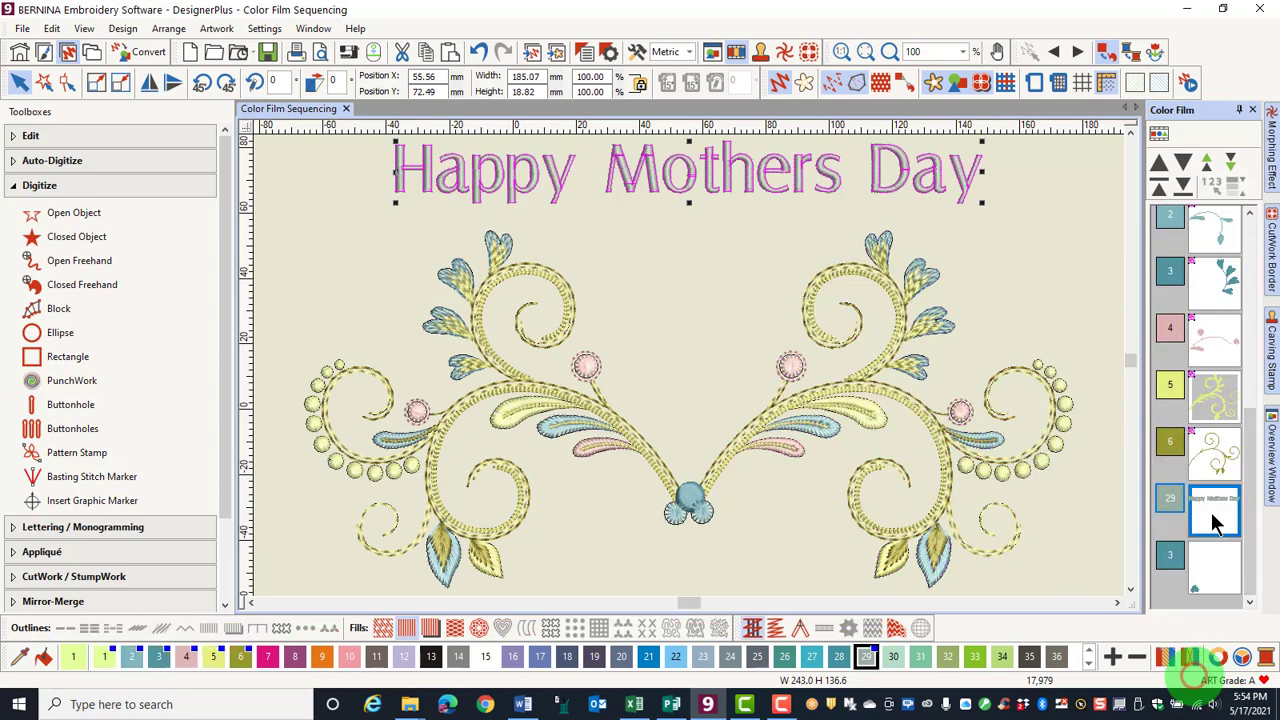
click(1214, 578)
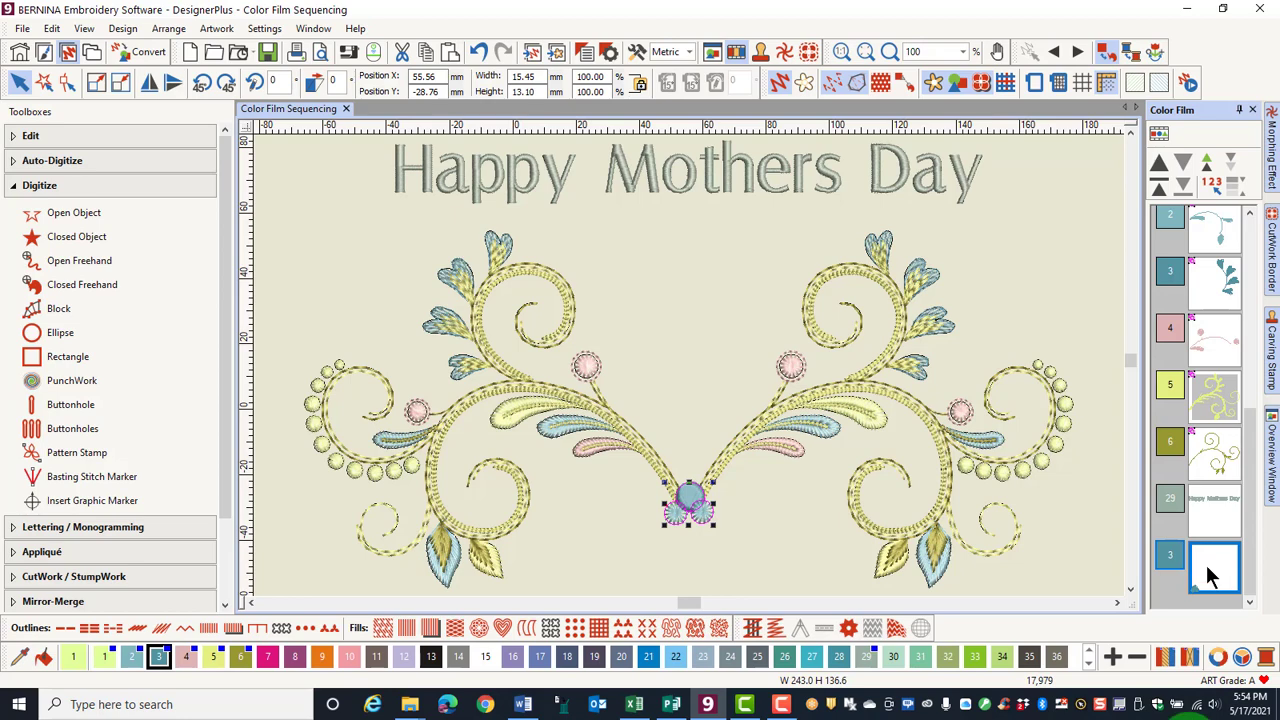
Step: Run Design > Optimize Color Changes to cut color changes from 13 to 7
click(125, 30)
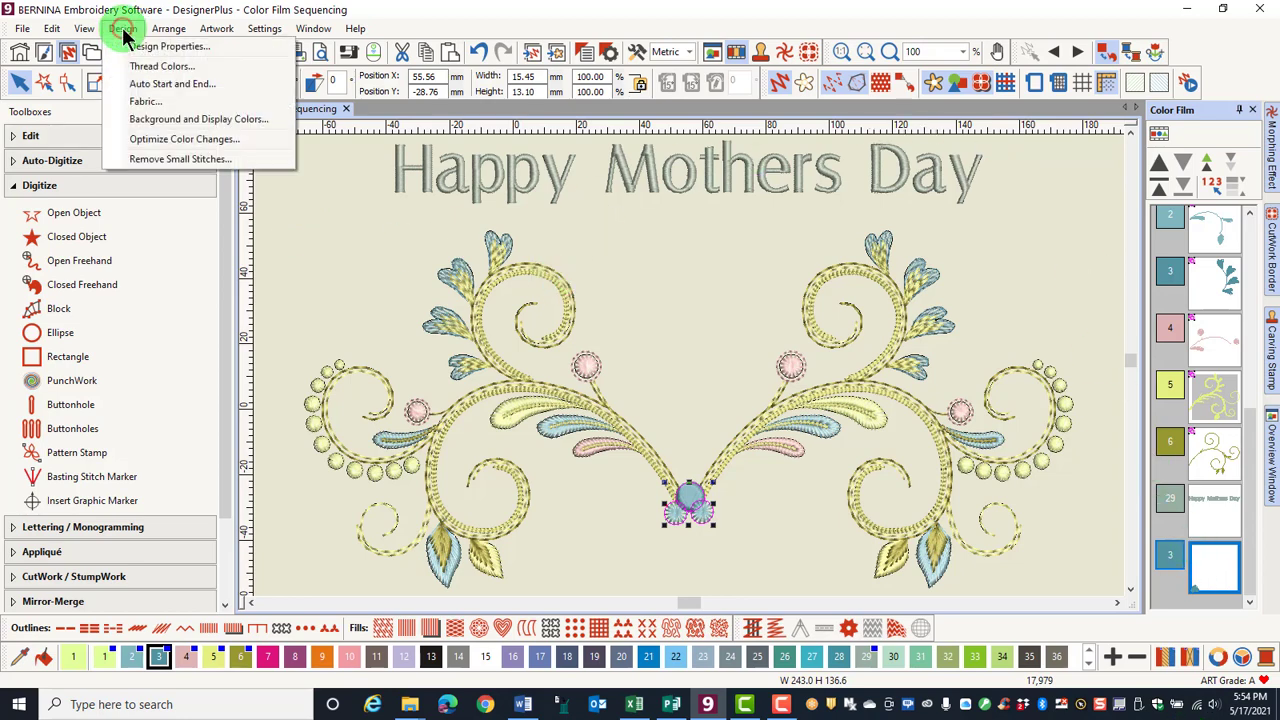
click(175, 141)
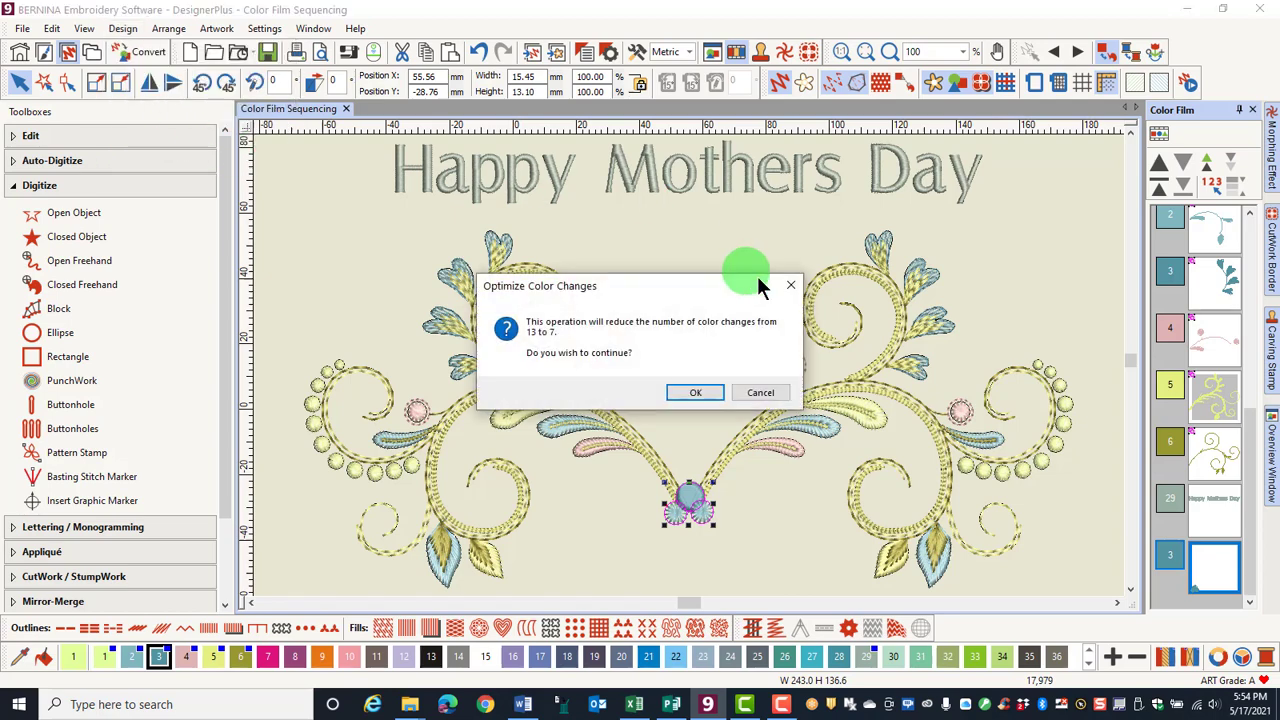
click(697, 394)
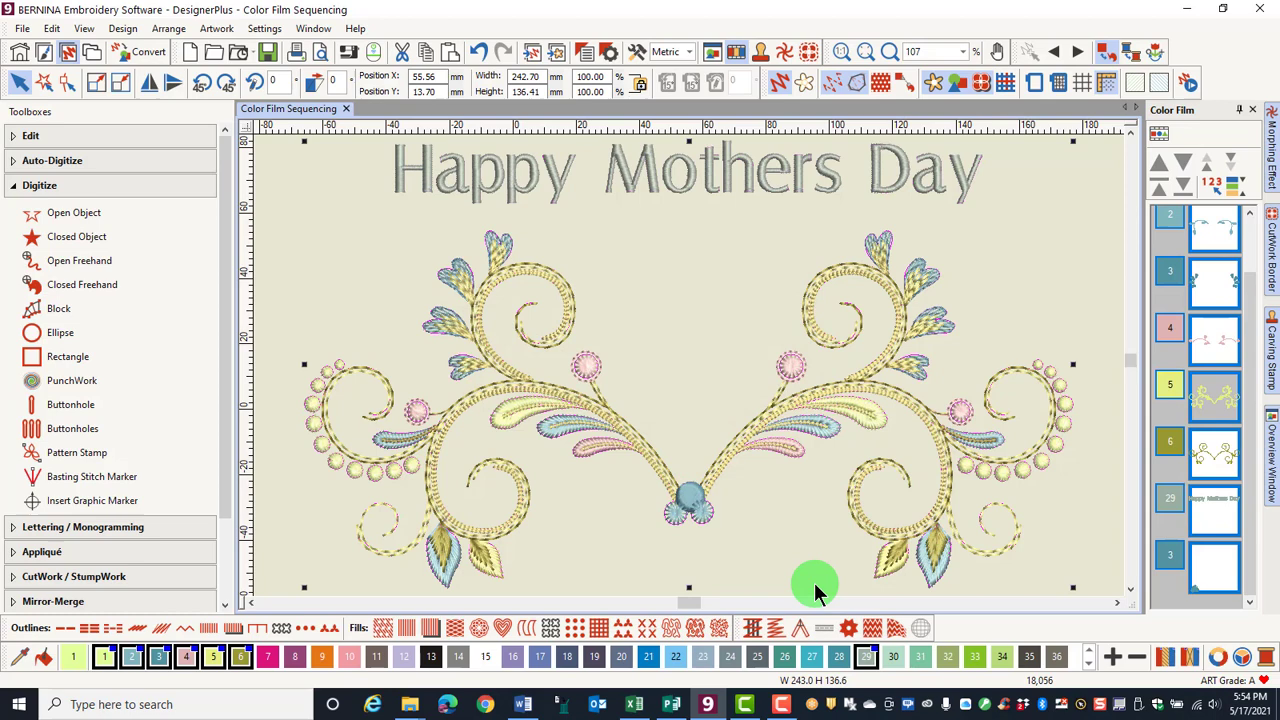
drag(1238, 445, 1231, 334)
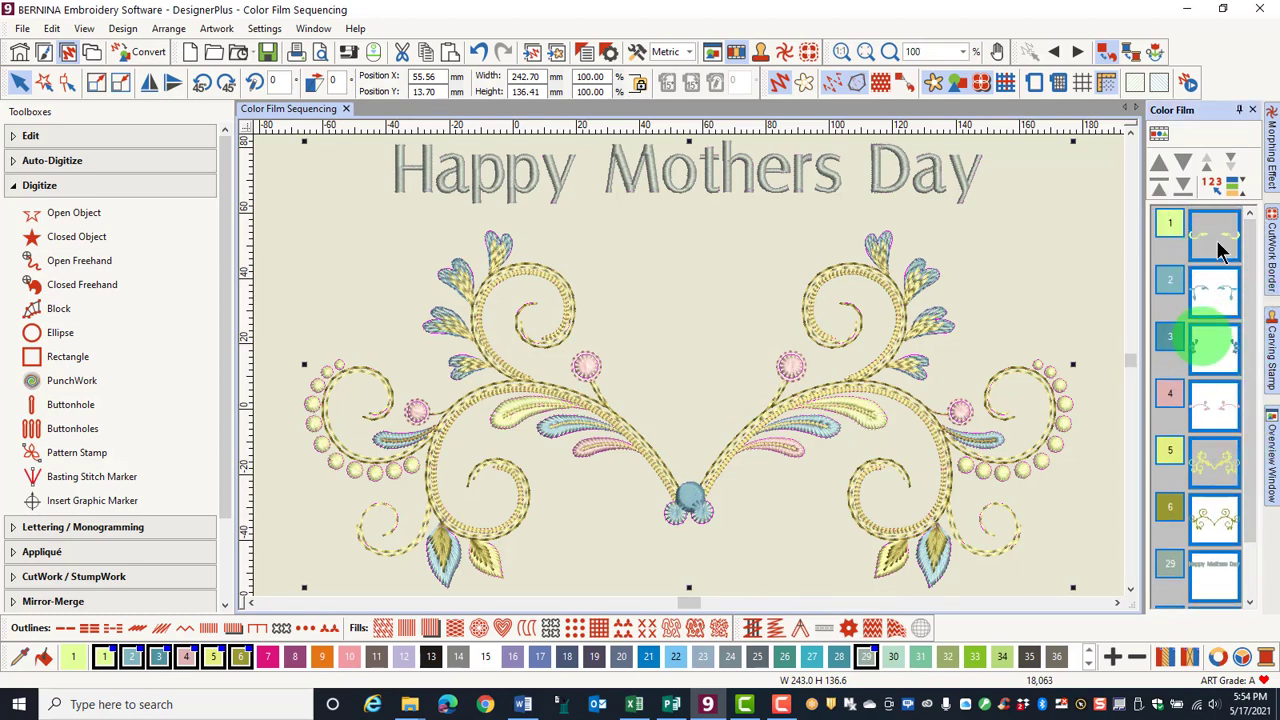
click(757, 480)
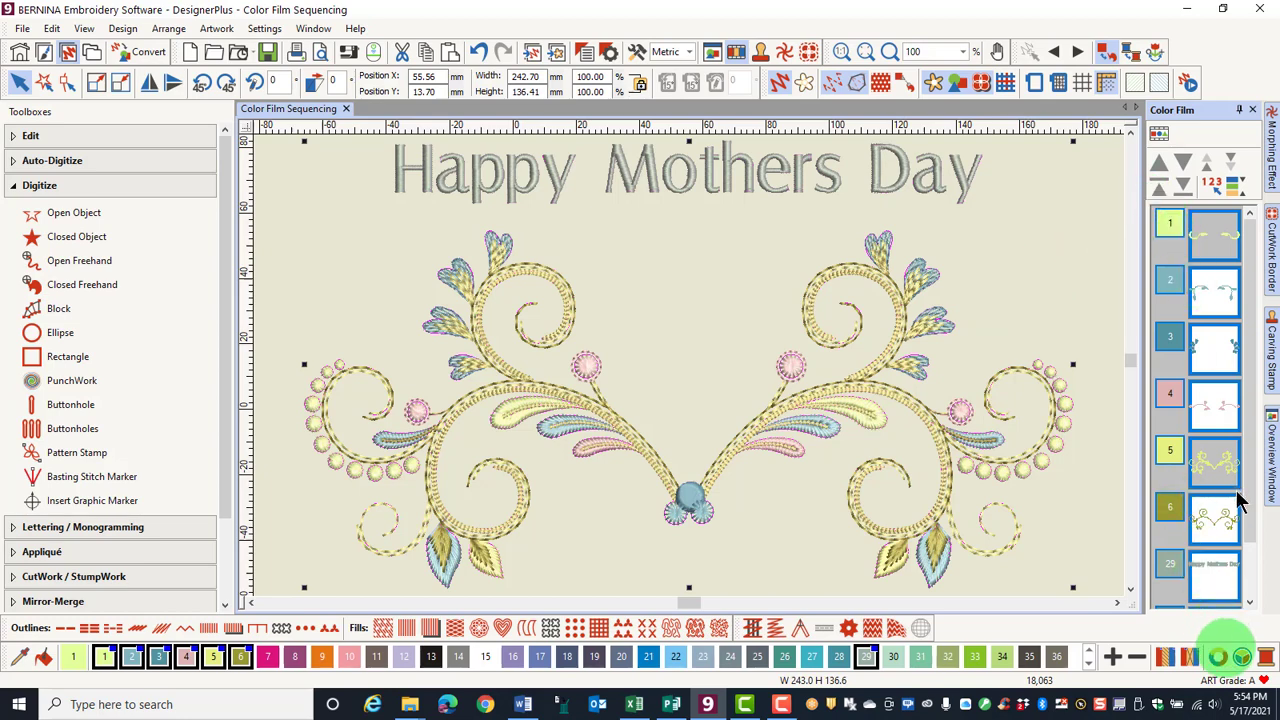
click(1192, 289)
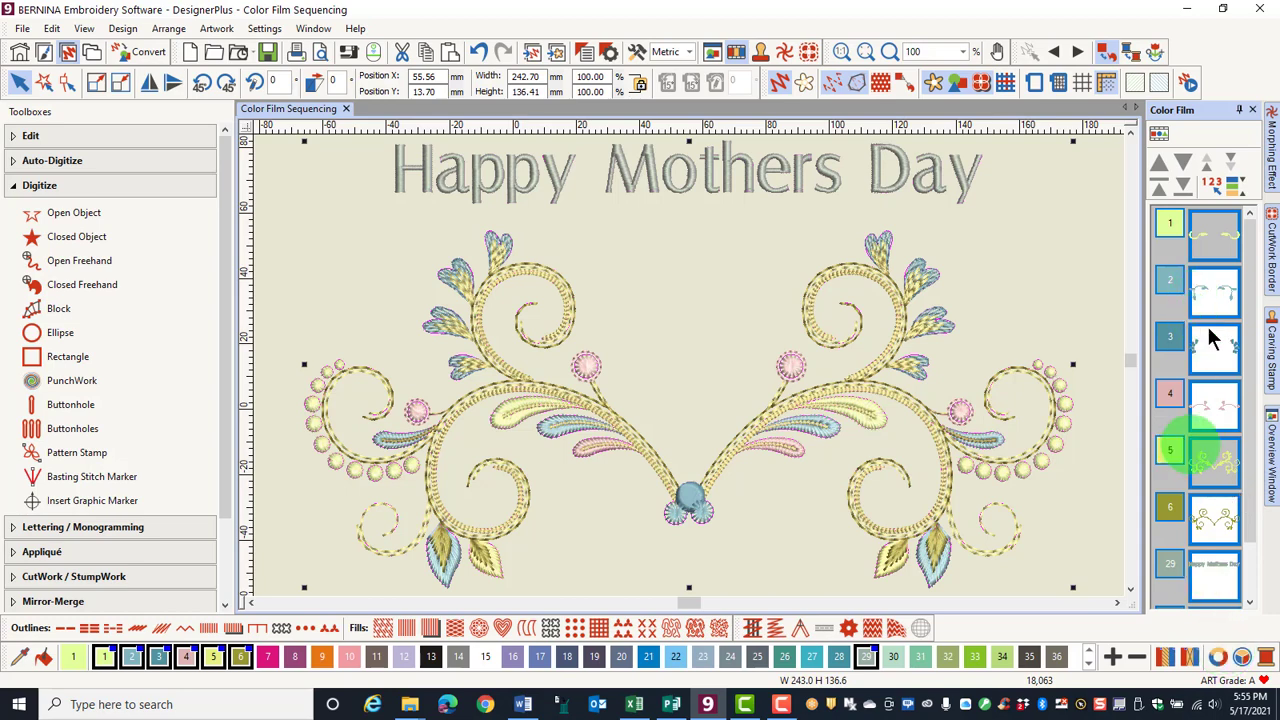
click(1188, 294)
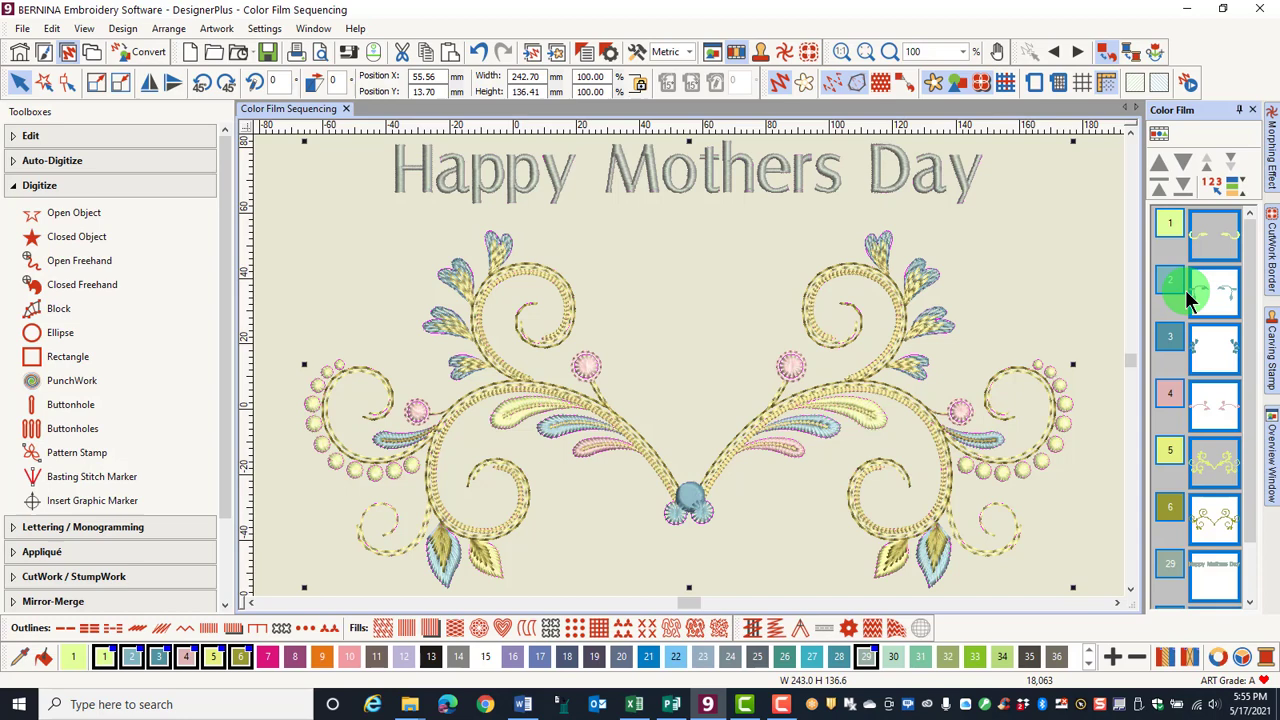
click(1182, 397)
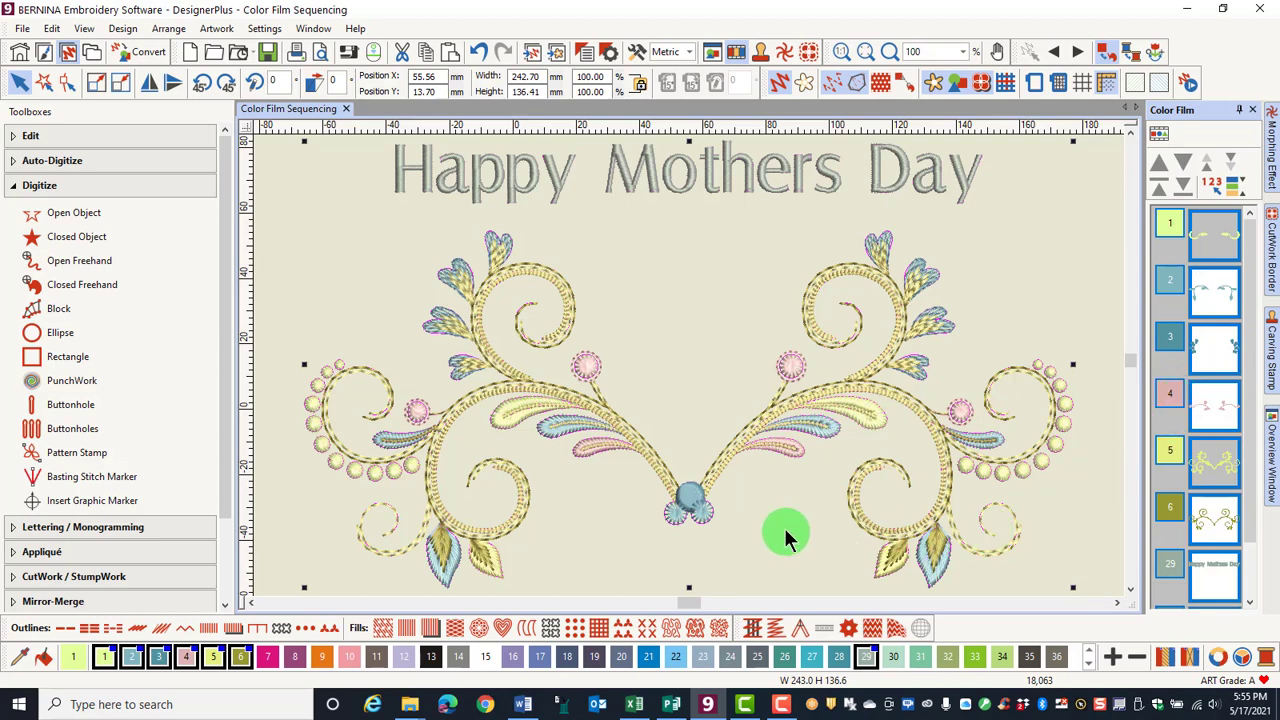
click(702, 530)
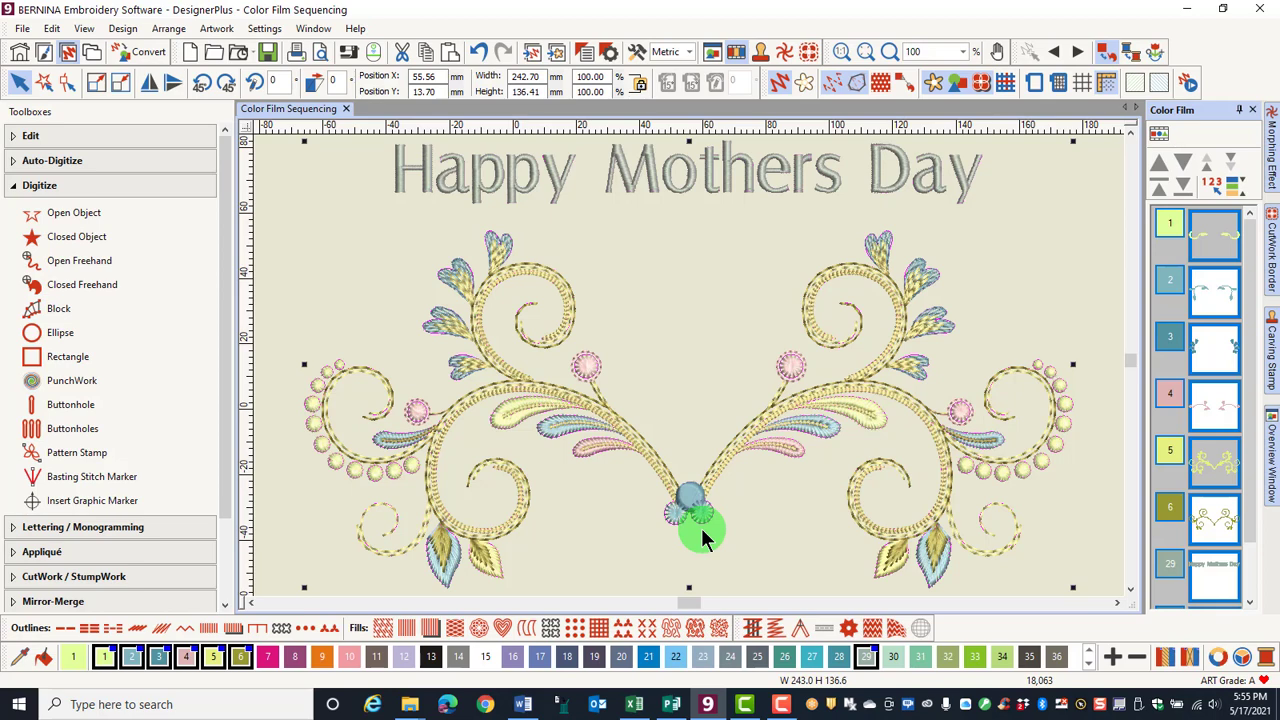
click(1249, 602)
click(1160, 185)
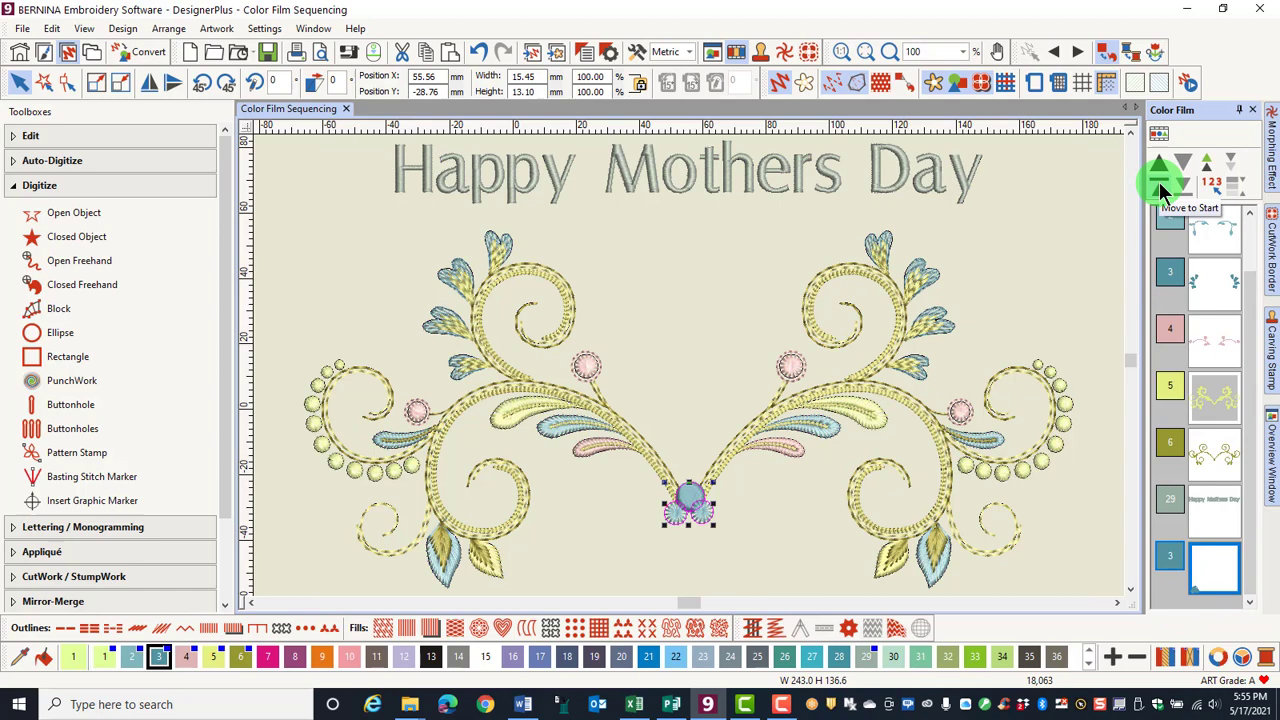
click(1160, 190)
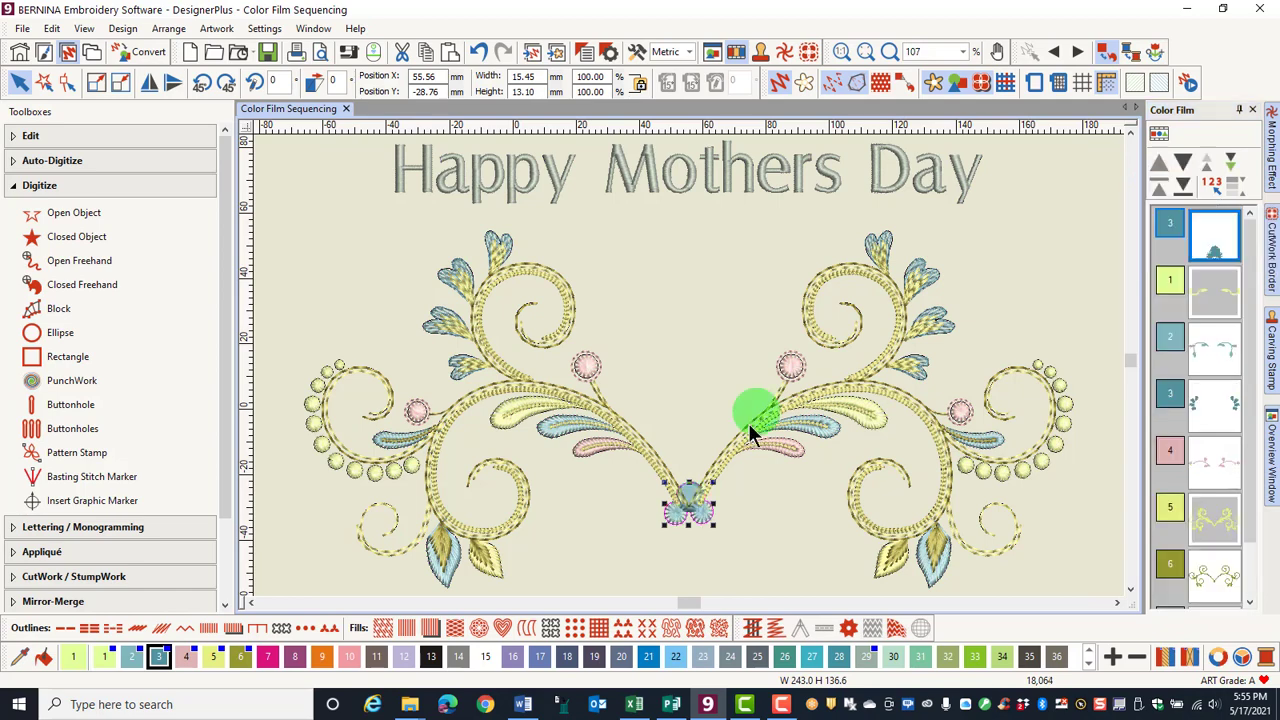
scroll(691, 349, up, 5)
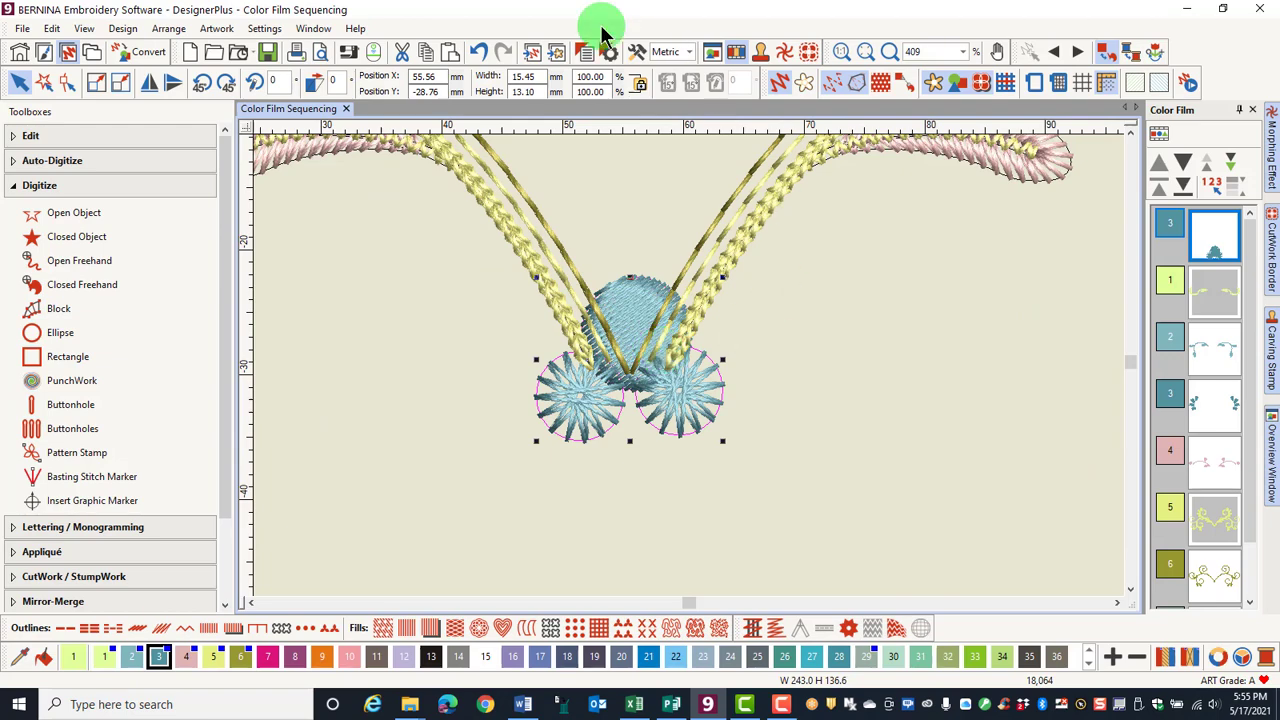
click(479, 52)
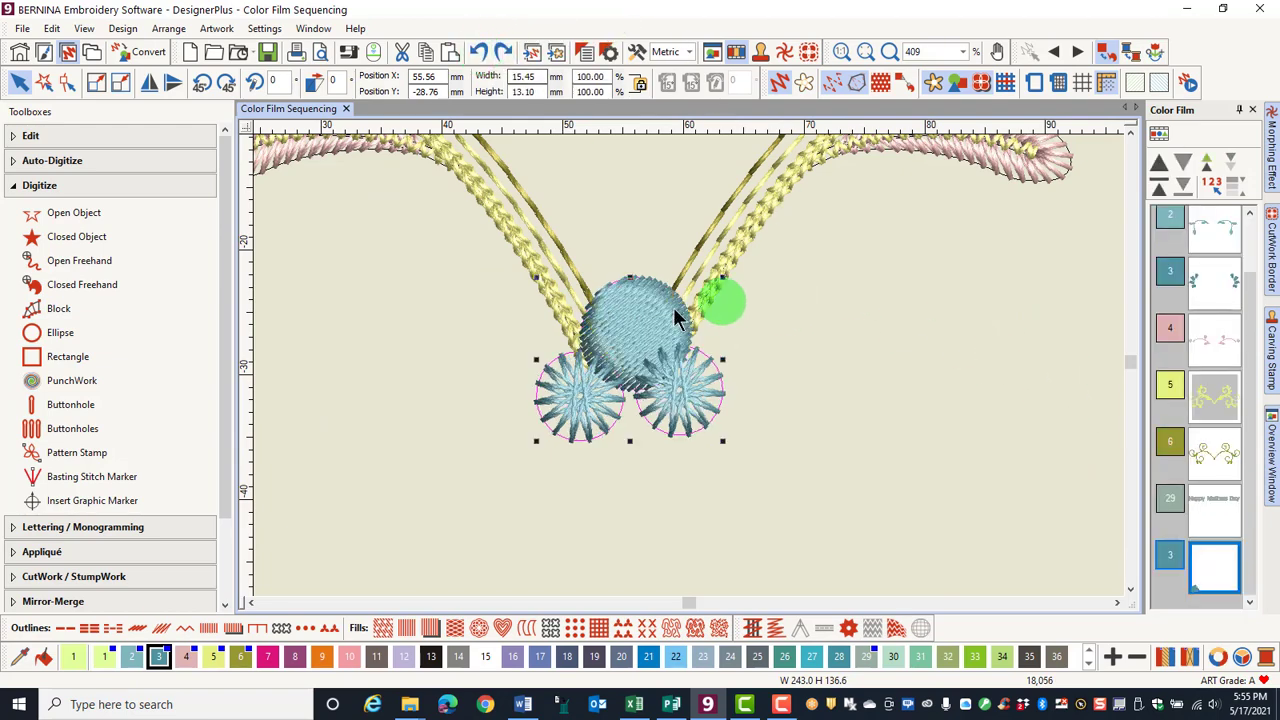
scroll(688, 363, down, 3)
scroll(690, 373, down, 2)
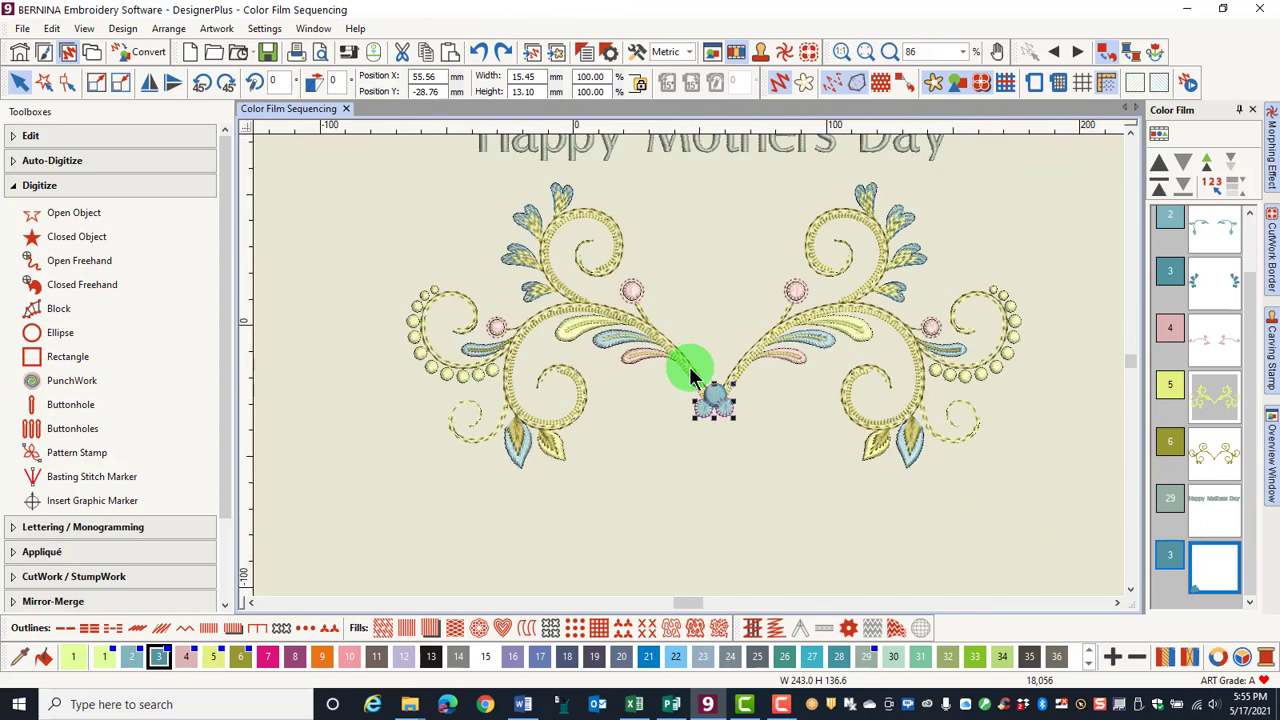
scroll(680, 320, up, 2)
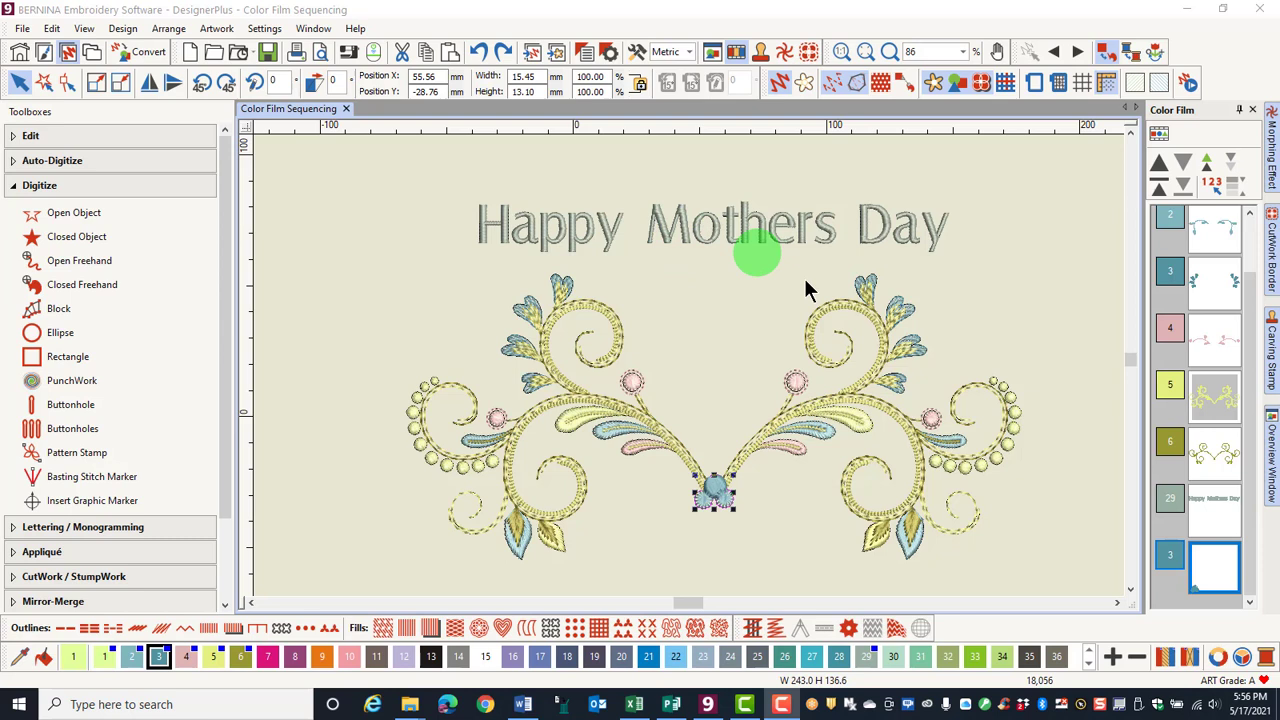
Step: Move the color 29 Happy Mothers Day text block to the end of the stitch sequence
click(1214, 518)
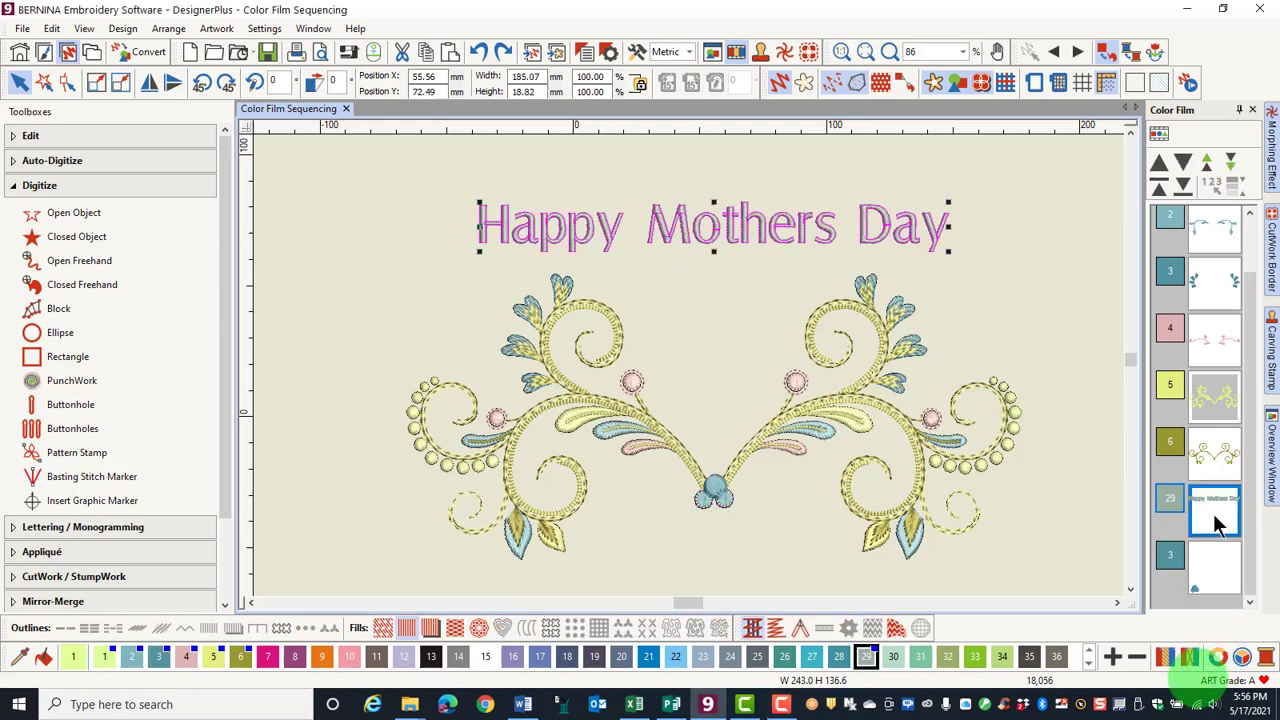
click(1162, 192)
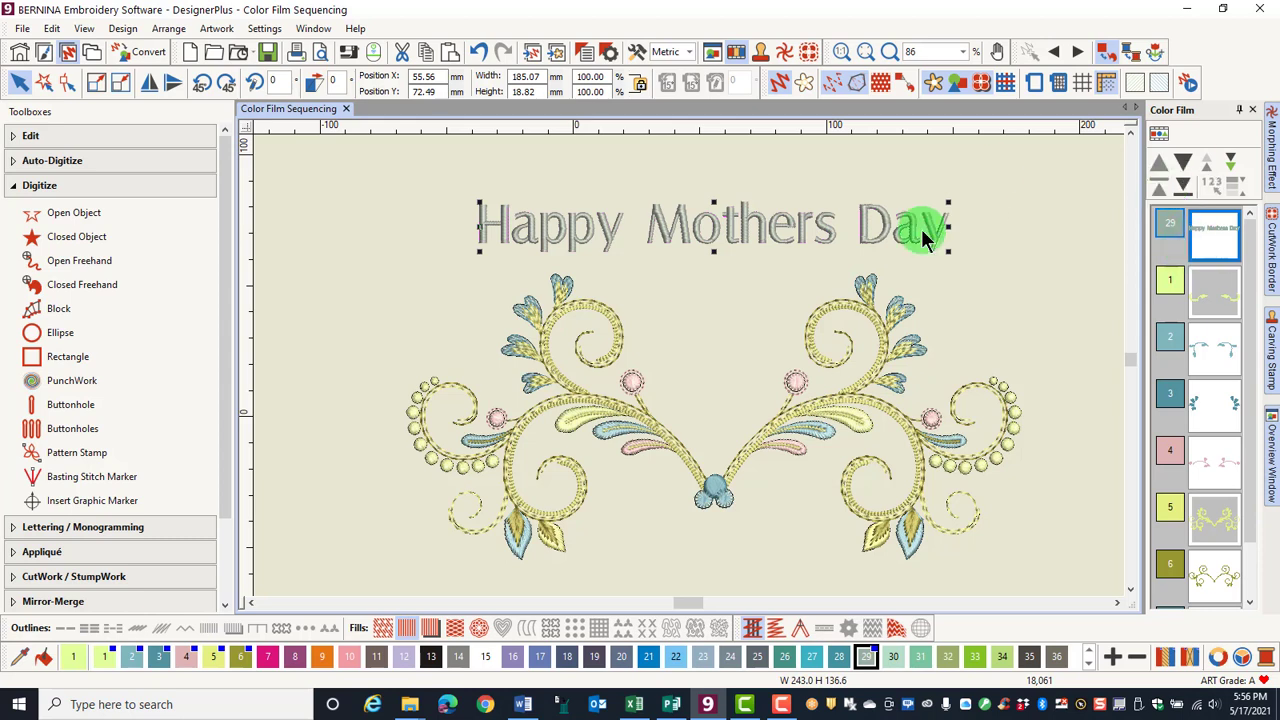
click(1184, 188)
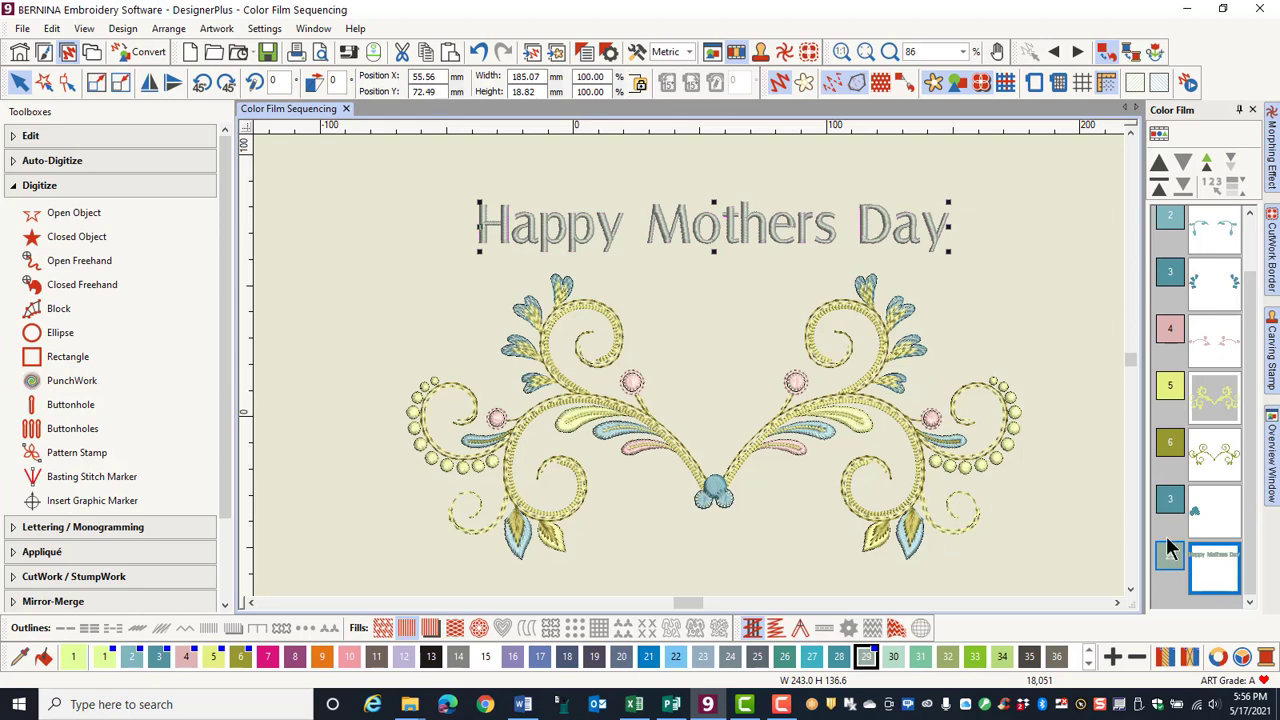
click(334, 295)
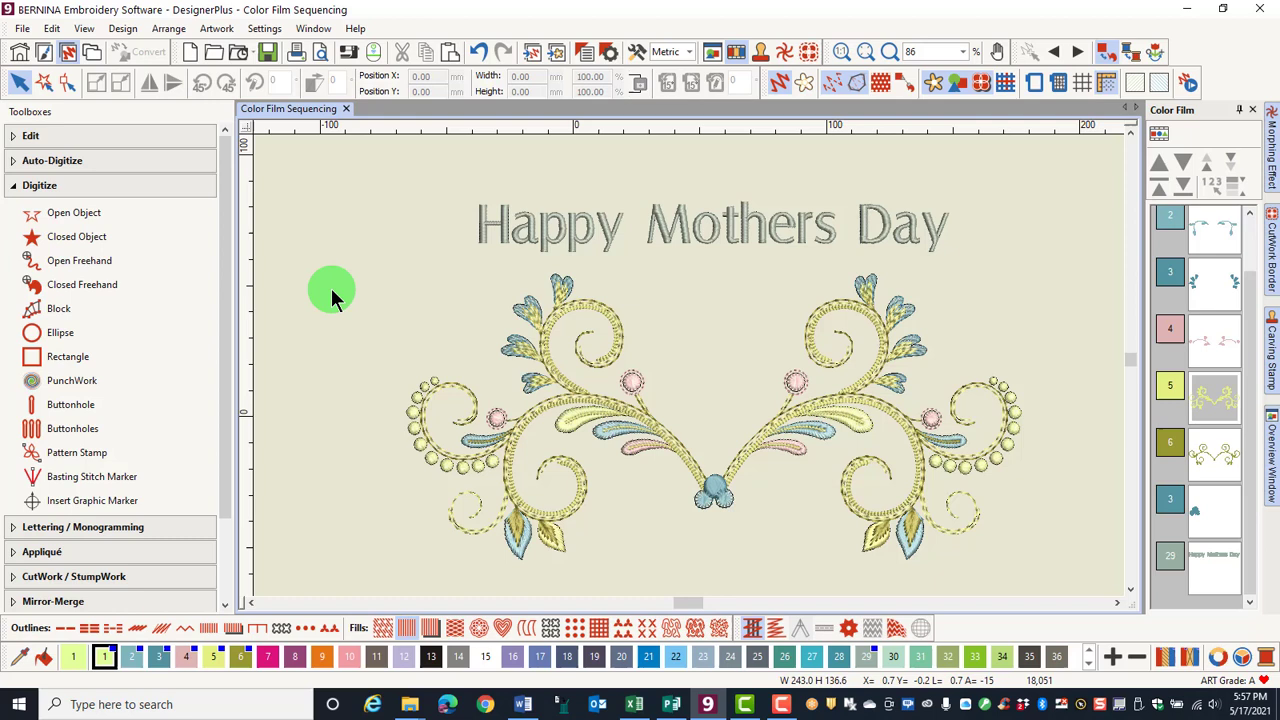
Step: Recolour the left and right dotted flourishes with pink palette colour 4
click(432, 379)
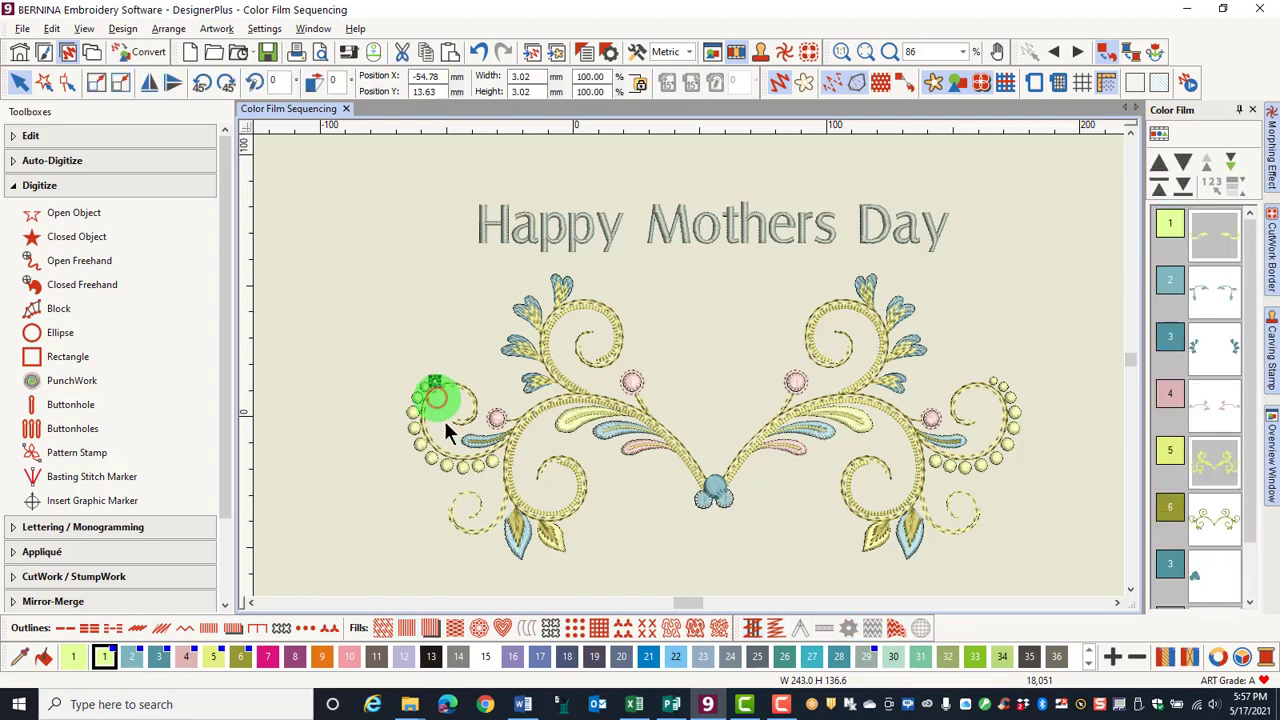
click(186, 655)
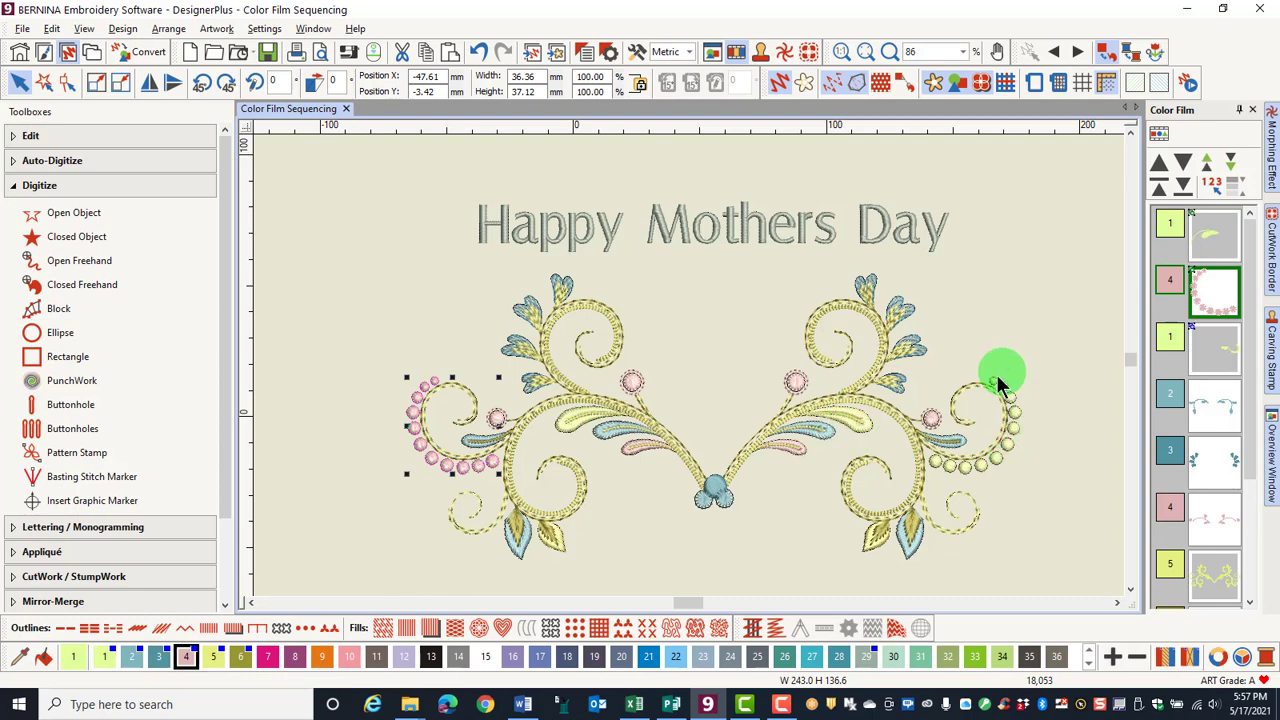
click(1066, 298)
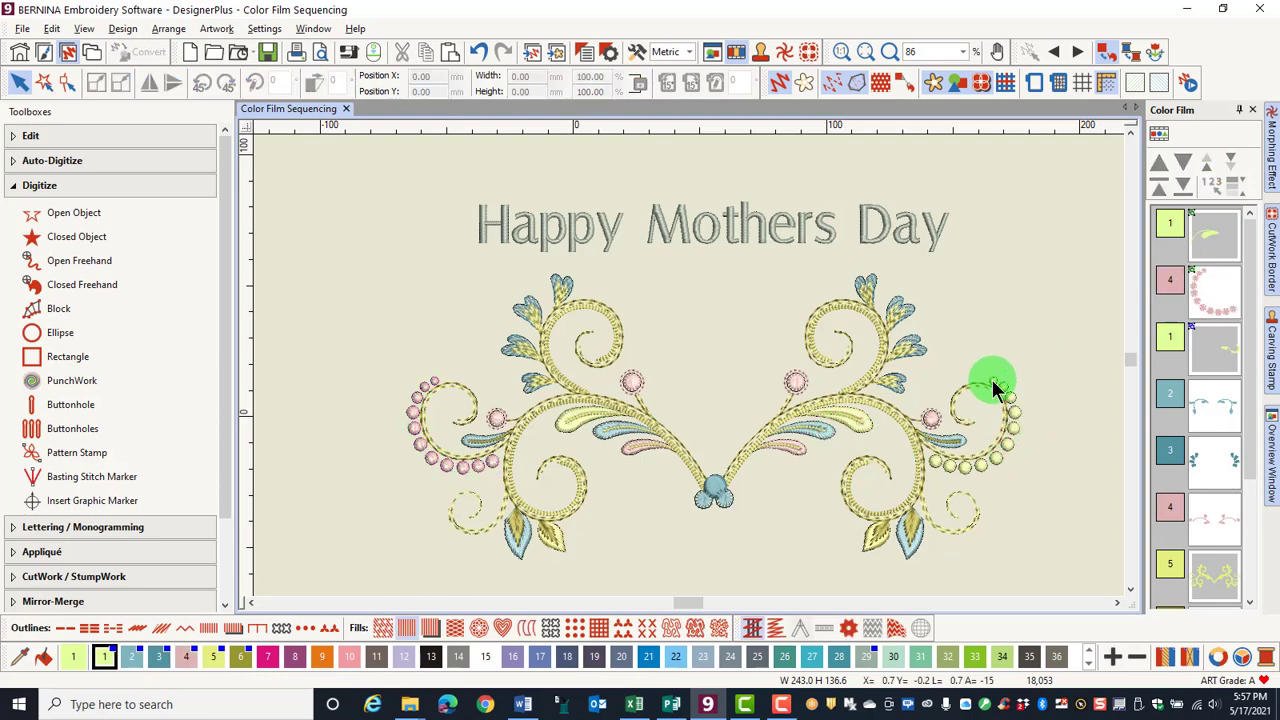
click(938, 463)
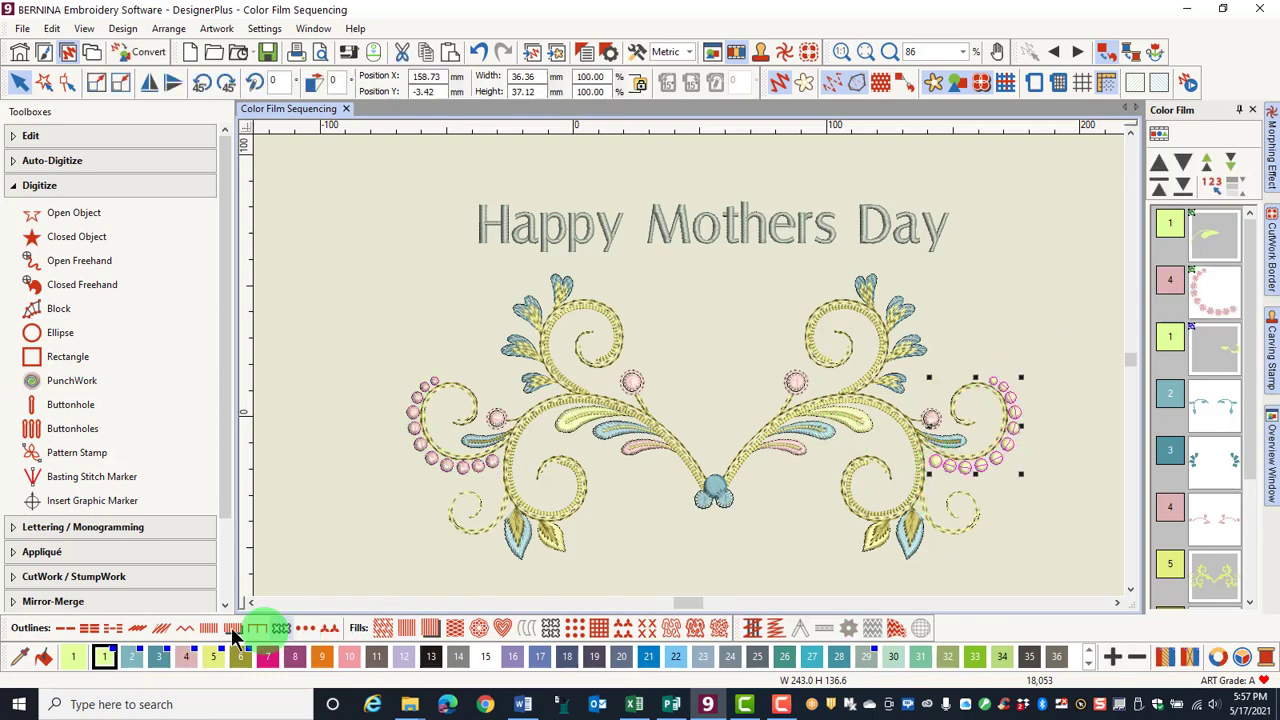
click(195, 662)
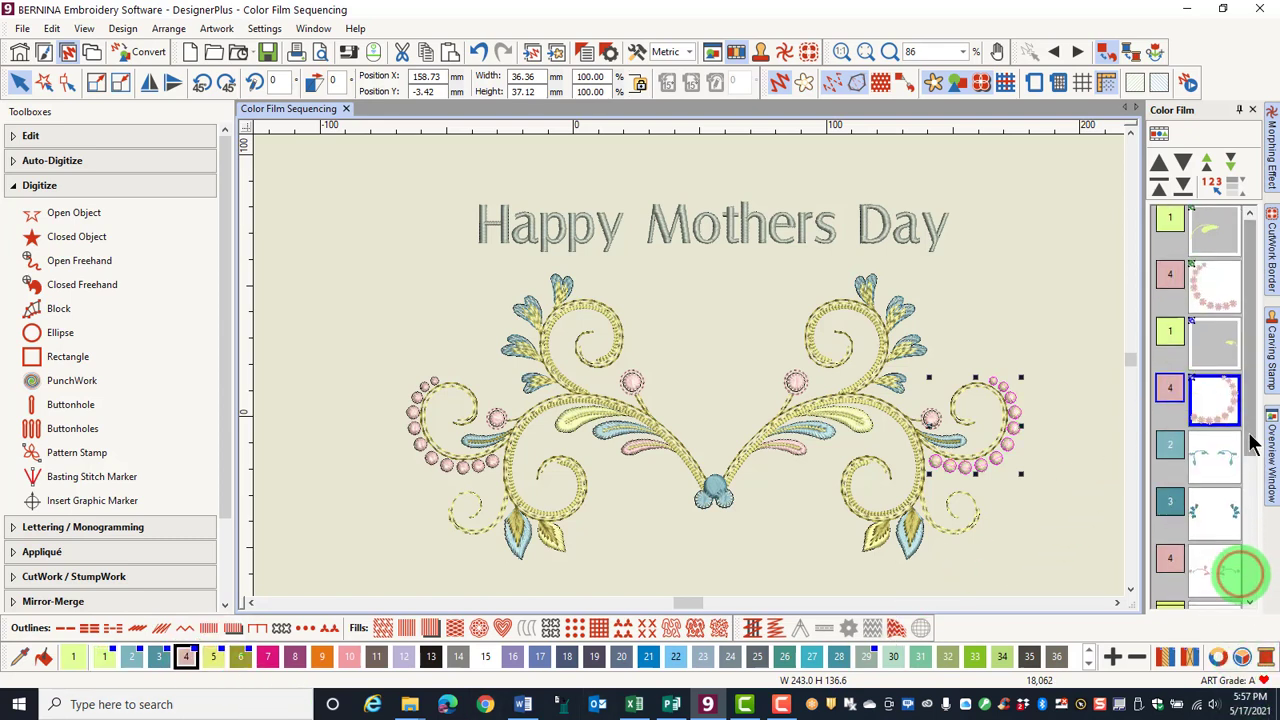
Step: Move the right flourish's pink colour block back one colour toward the earlier pink block
scroll(1250, 465, down, 2)
scroll(1255, 460, up, 2)
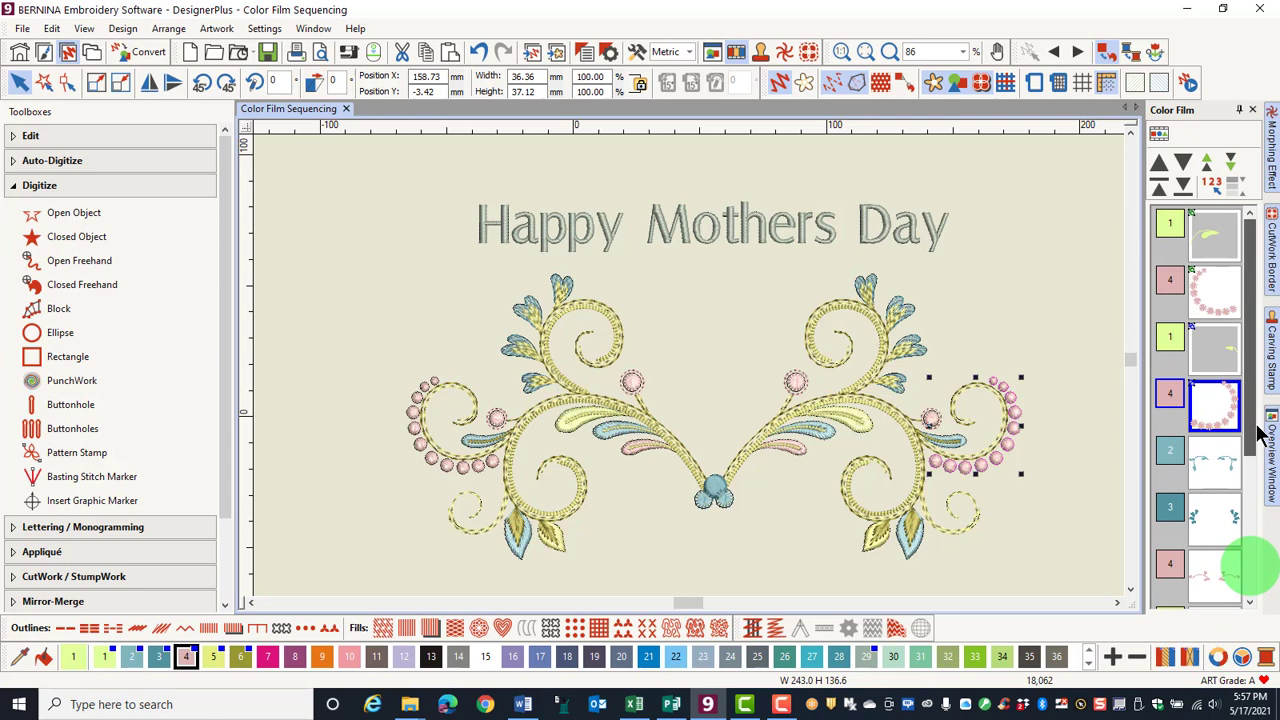
click(1103, 321)
click(1084, 286)
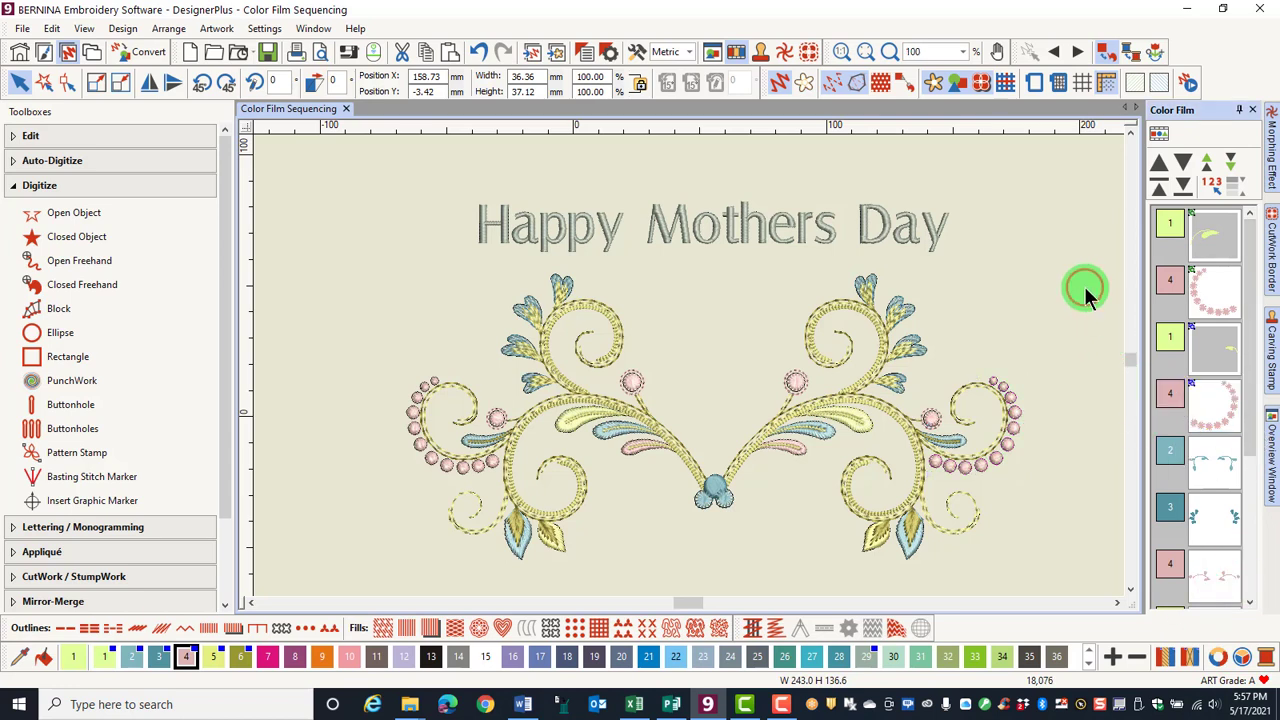
click(1225, 413)
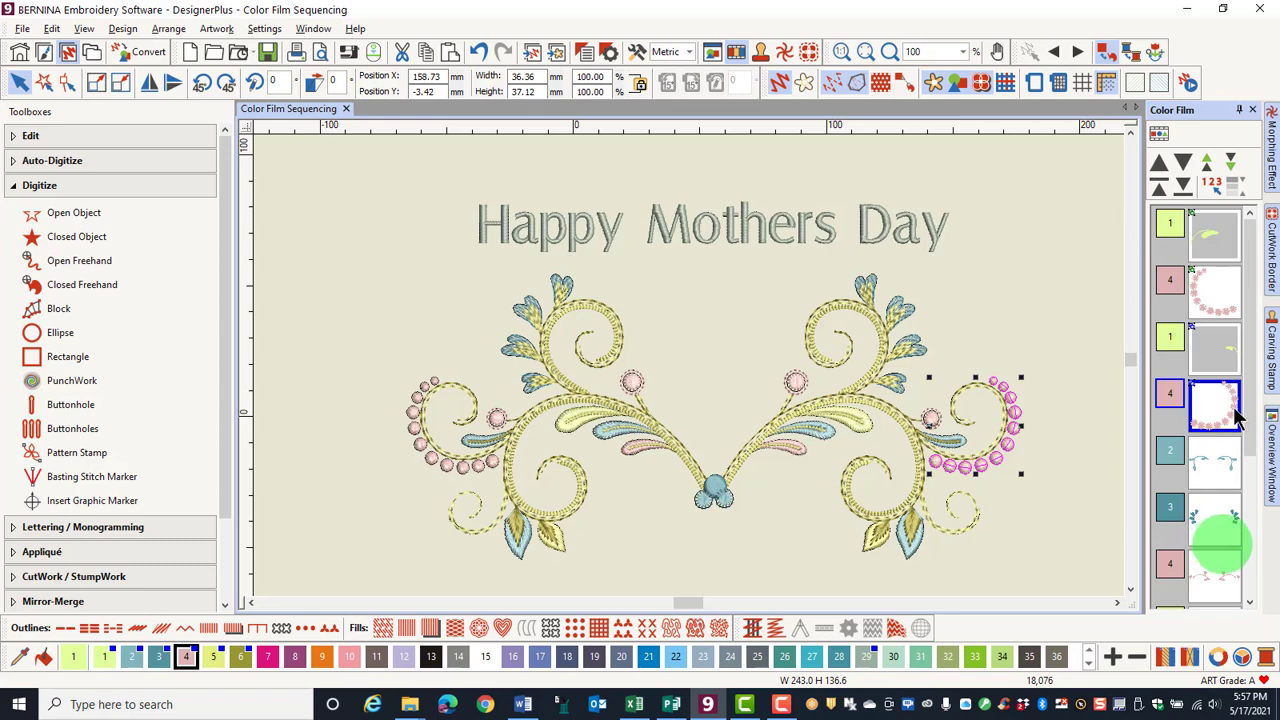
click(1209, 170)
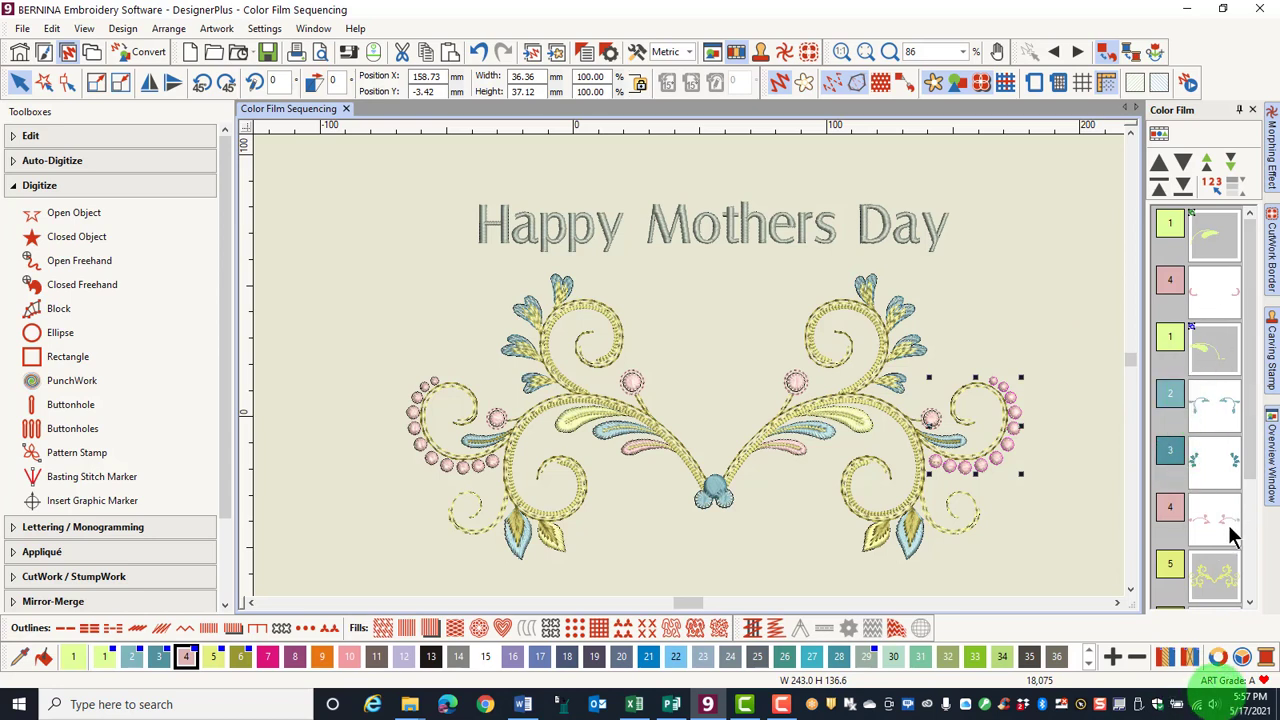
Step: Move the pink 4 flourish block forward three colours so the film reads 1, 2, 3, 4, 5, 6, 3
click(1213, 308)
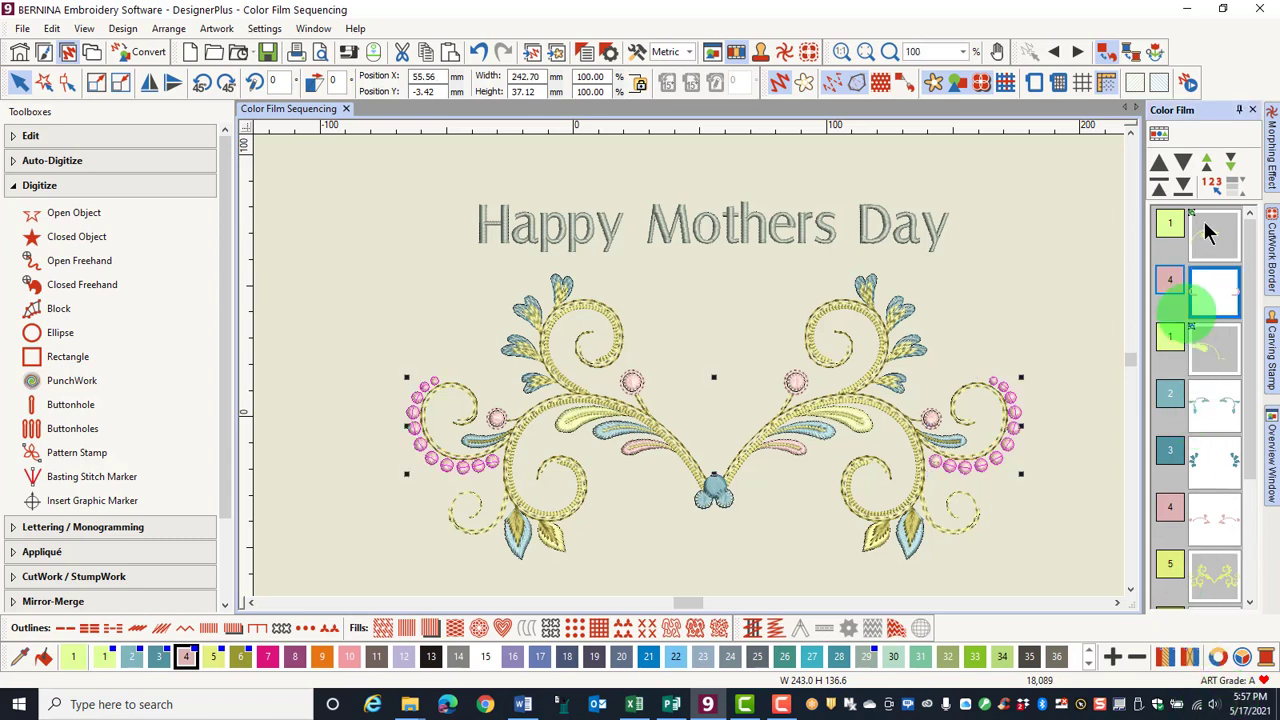
click(1231, 168)
click(1231, 168)
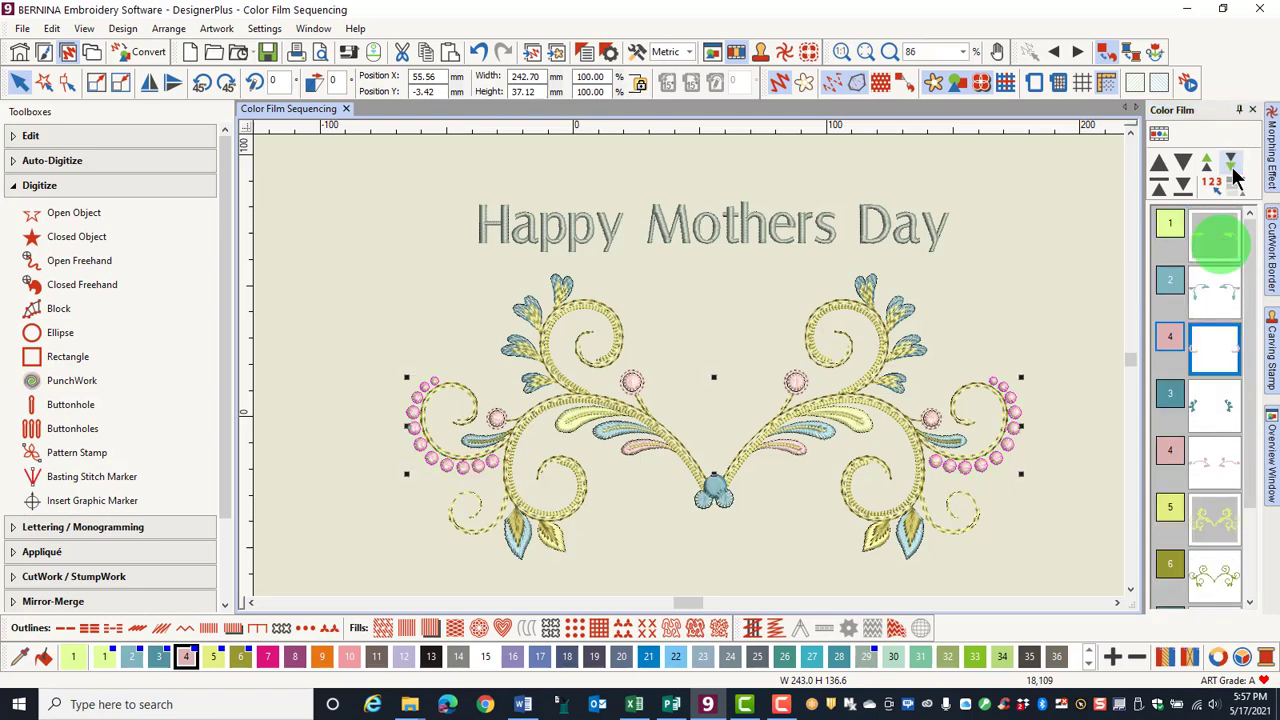
click(1231, 168)
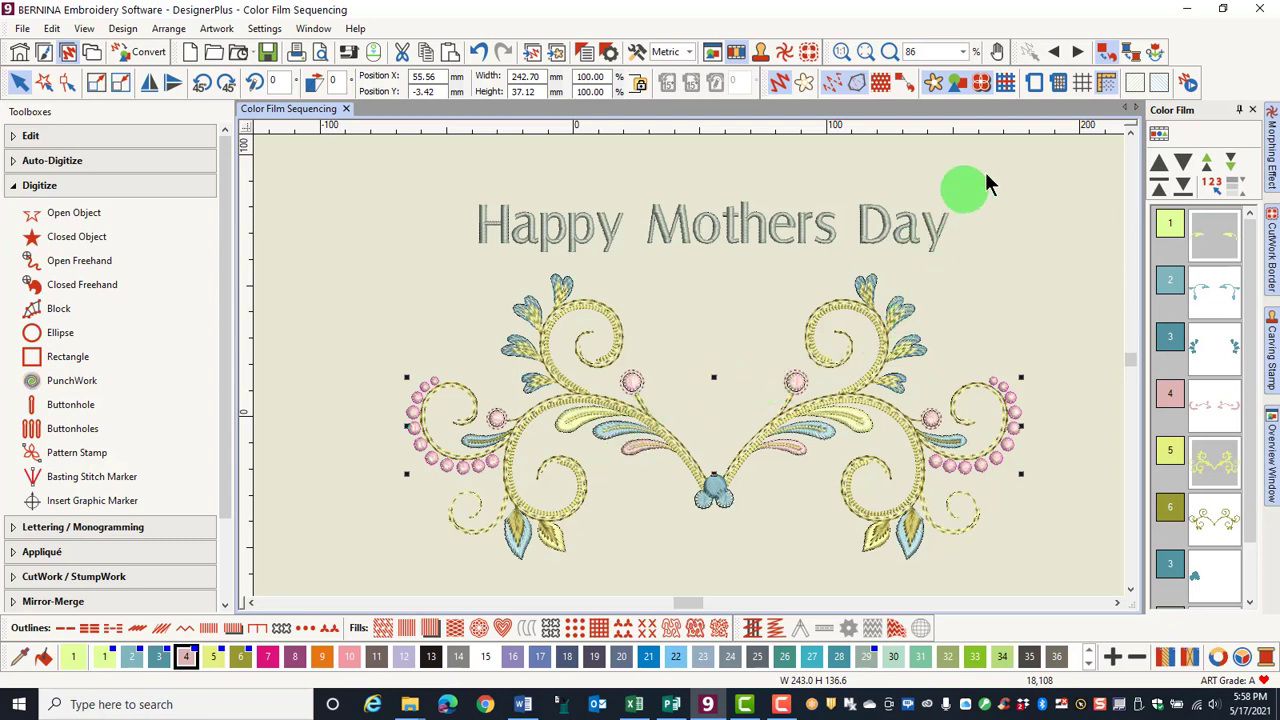
Step: List objects in Color Film and move the right blue spoke flower back one, before the centre circle
click(1162, 140)
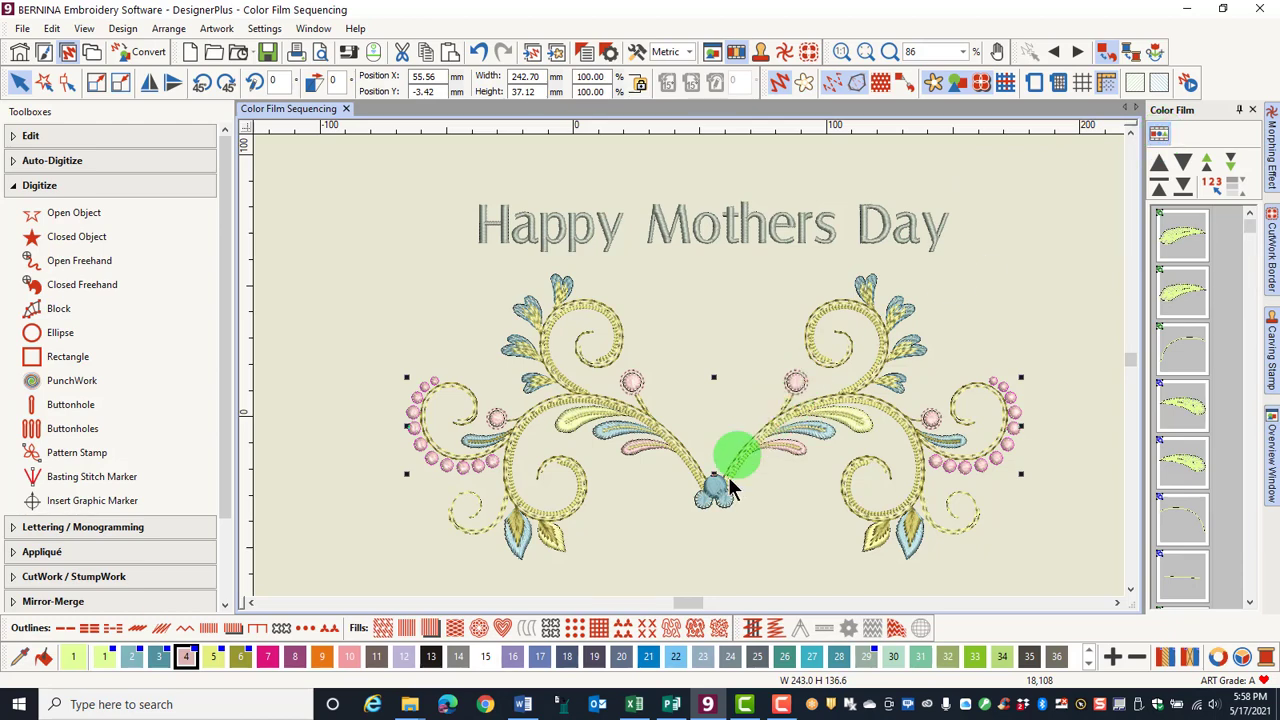
scroll(715, 490, up, 2)
scroll(697, 380, up, 5)
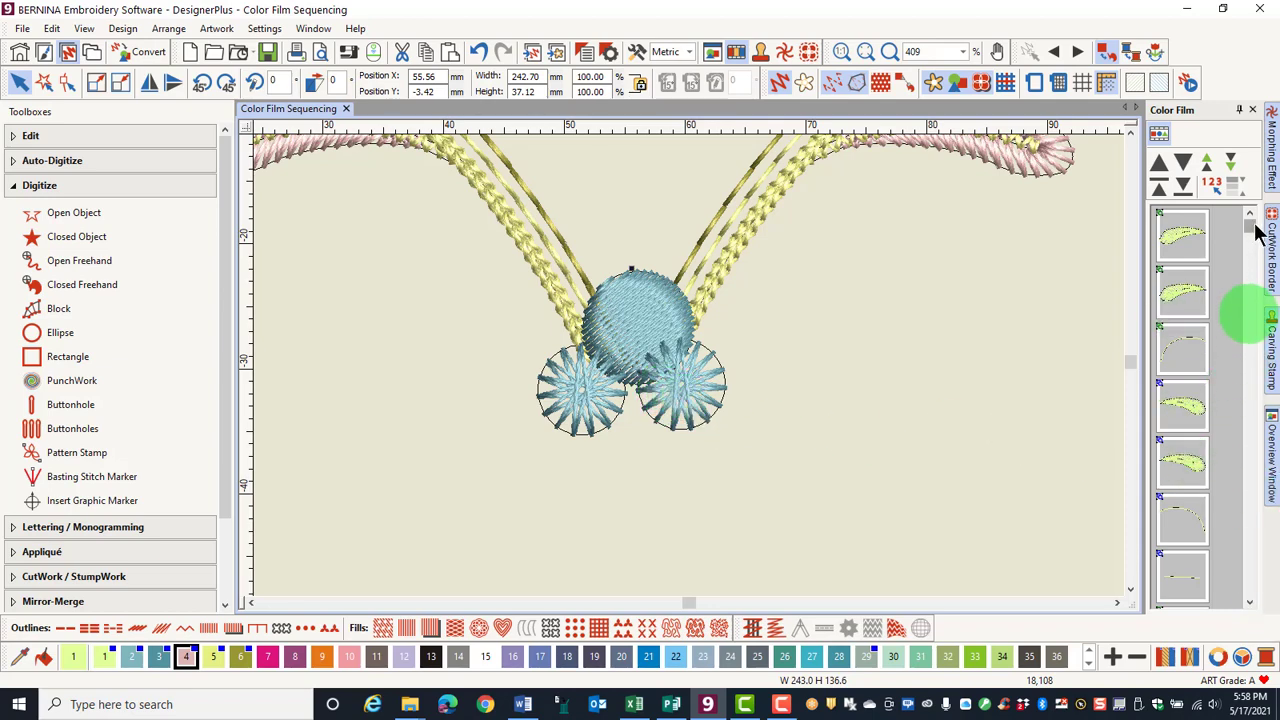
drag(1258, 228, 1270, 604)
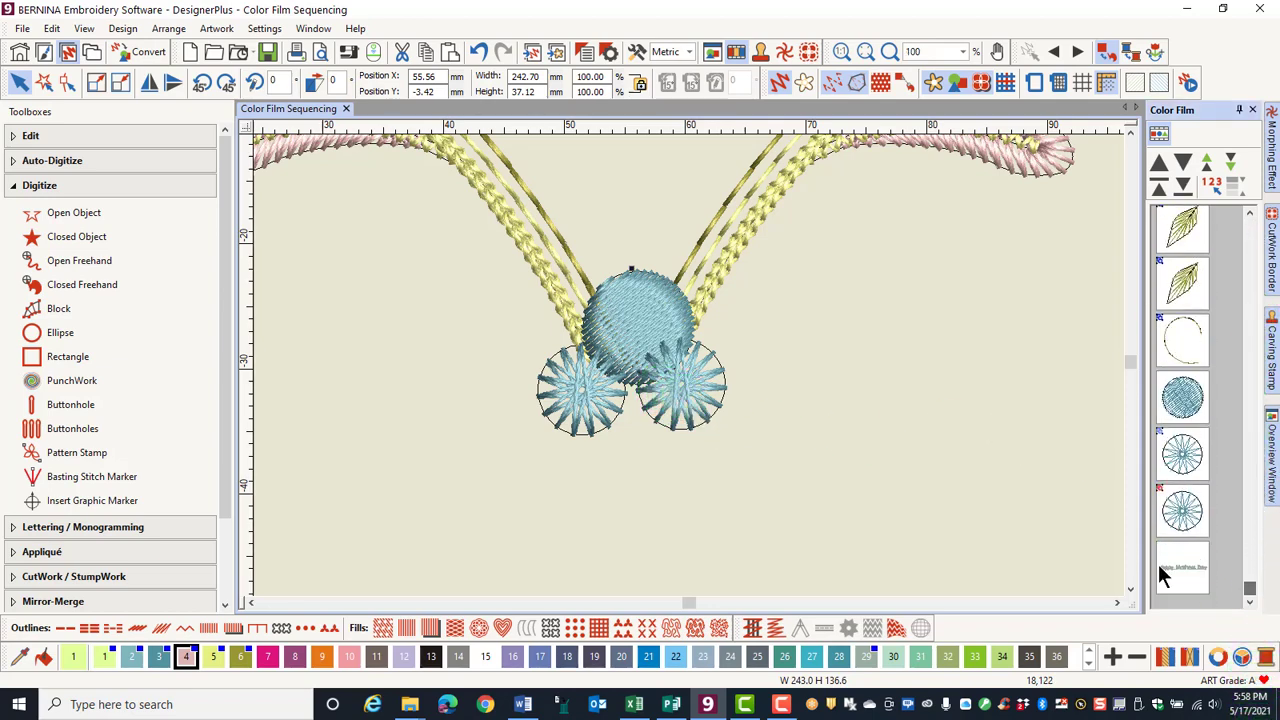
click(1039, 462)
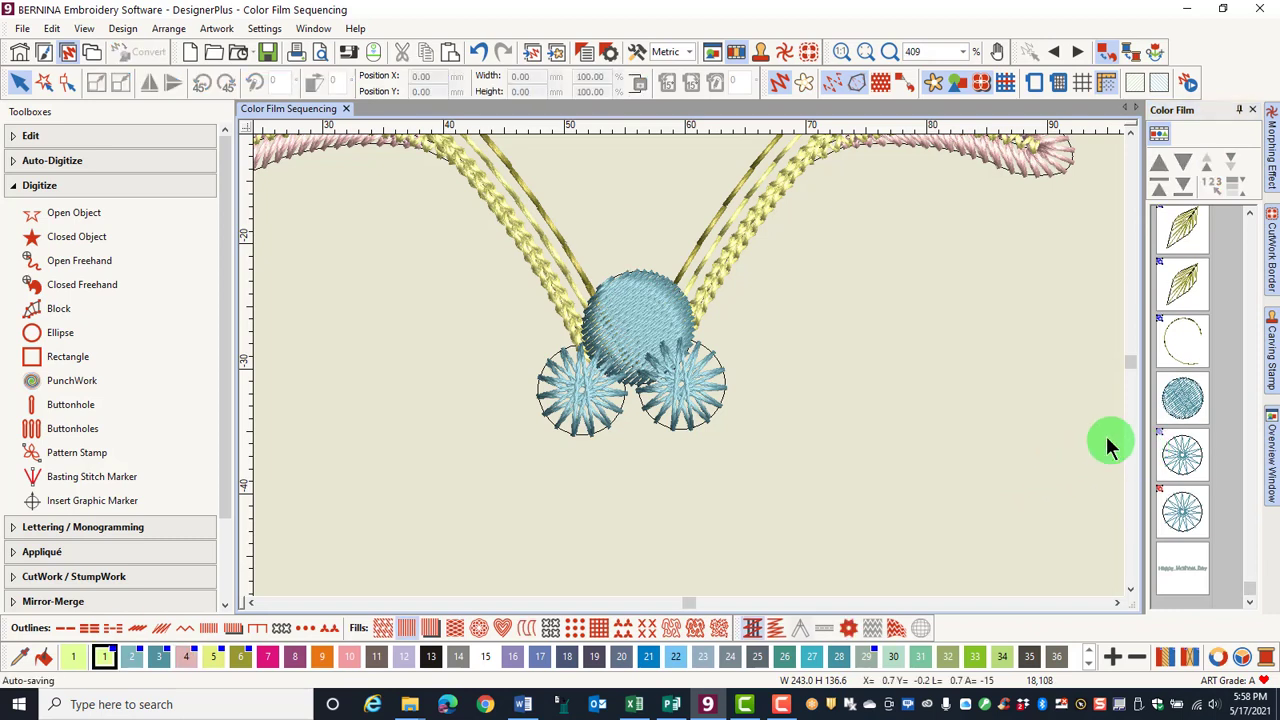
click(1186, 470)
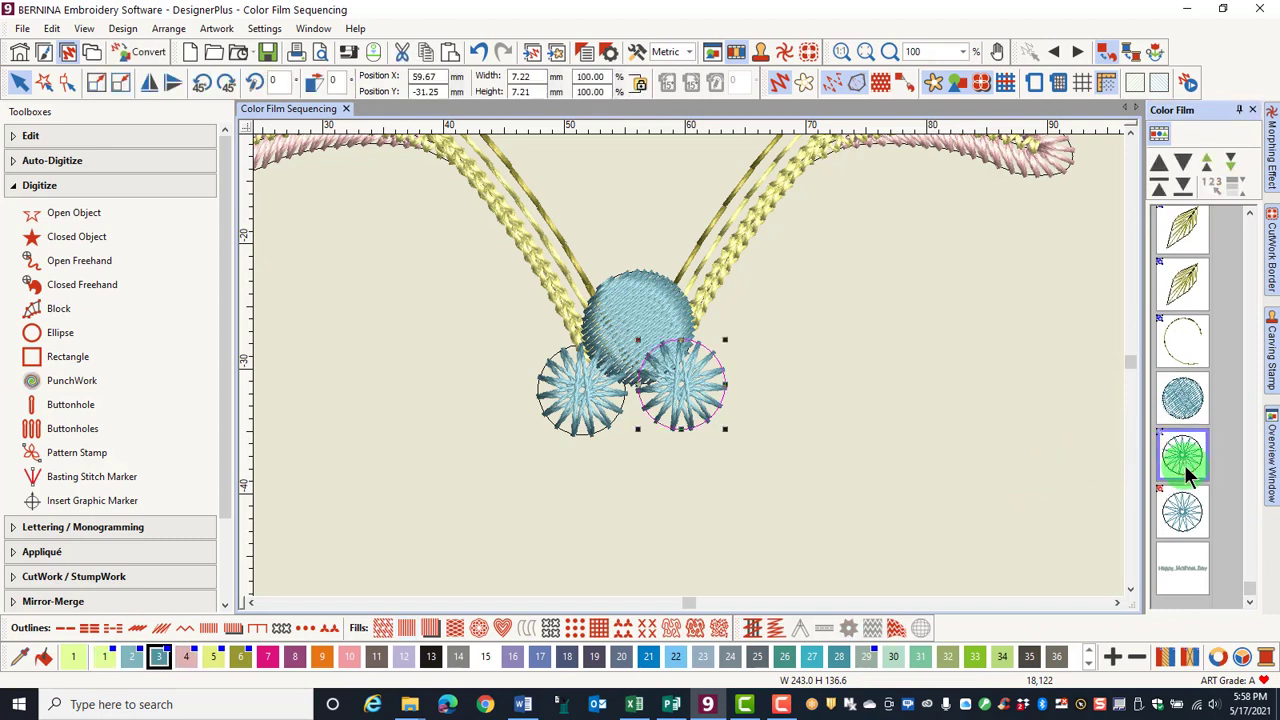
click(1166, 172)
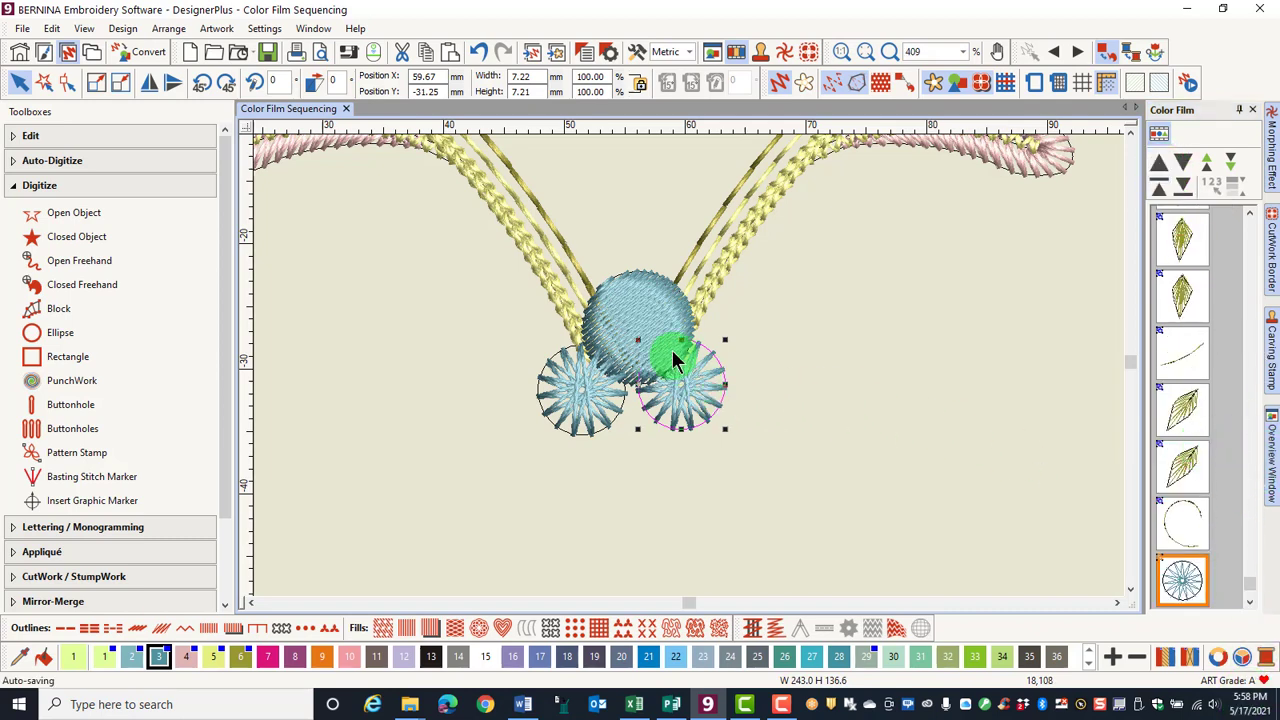
Step: Select the large blue centre circle in the object list
click(1250, 592)
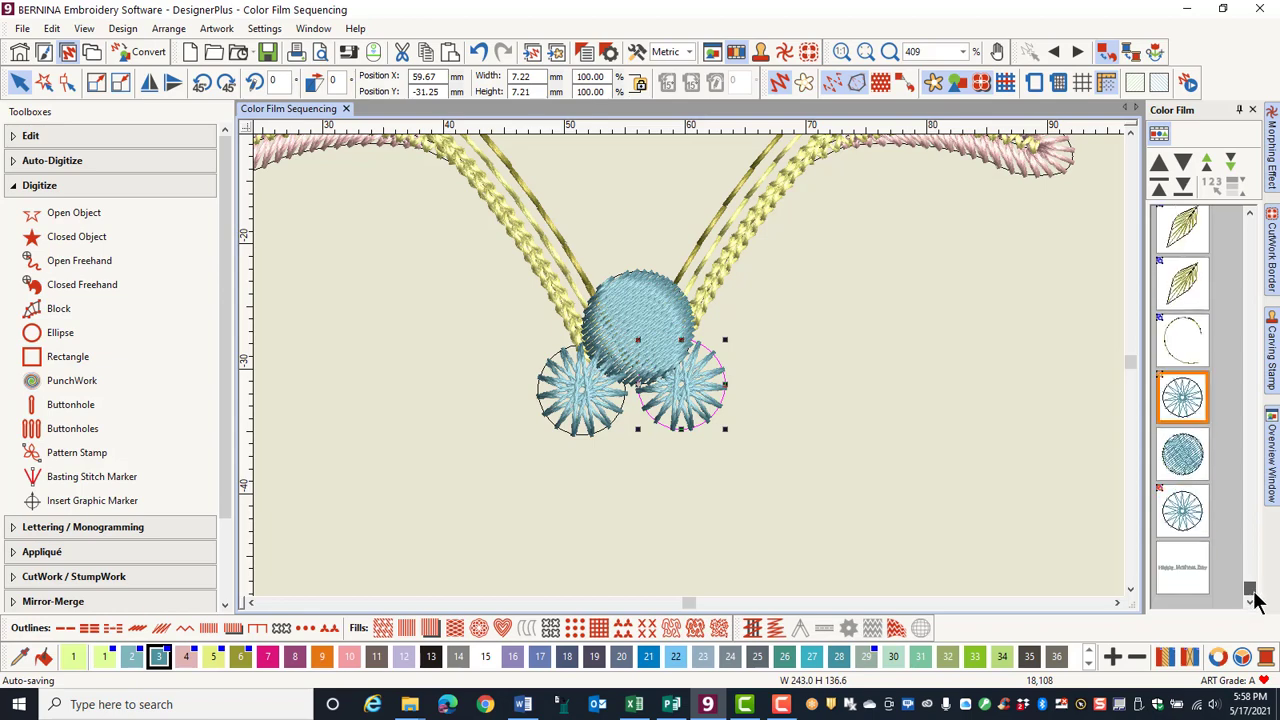
click(990, 484)
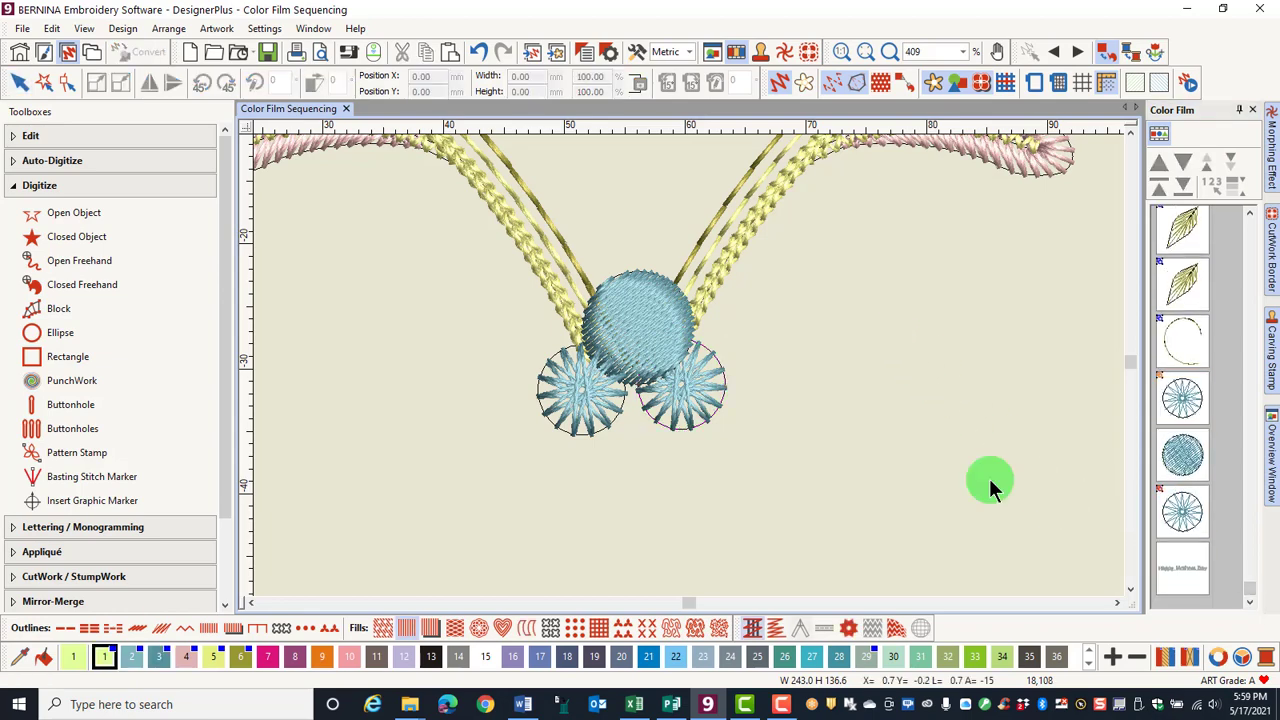
click(1191, 456)
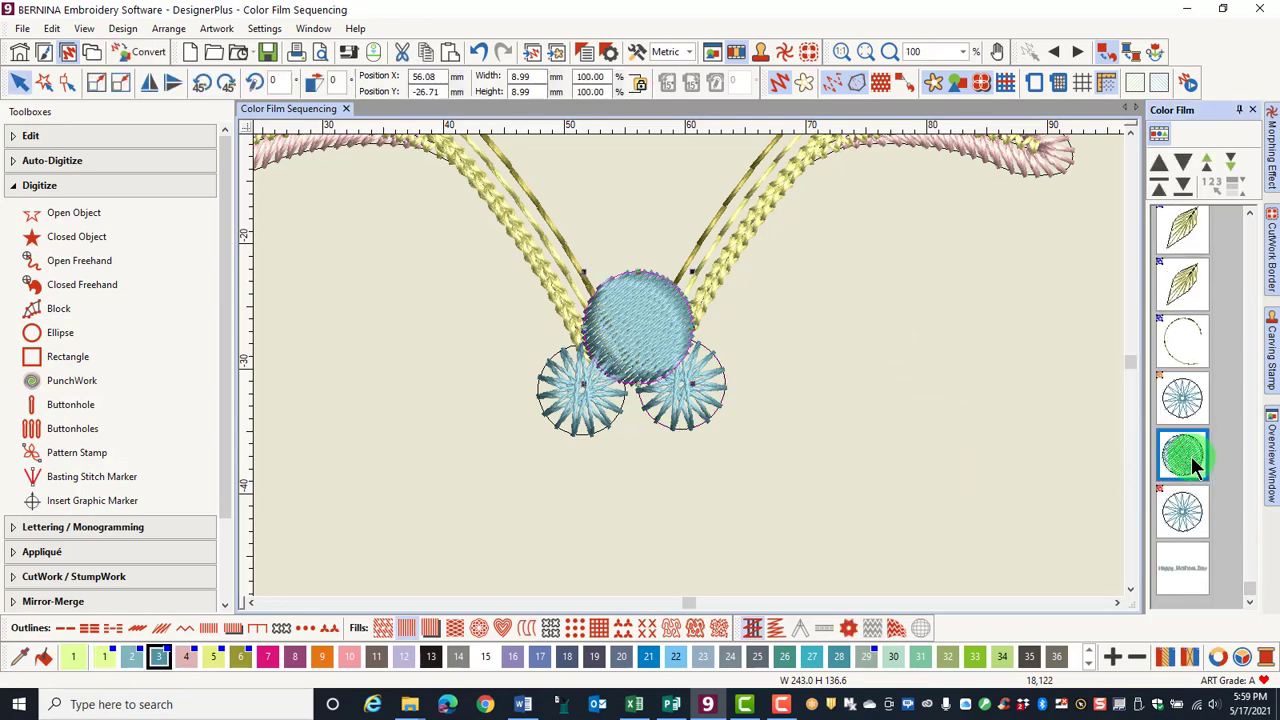
Step: Move the blue centre circle forward one object, after both spoke flowers, and replay the stitch-out
click(1186, 164)
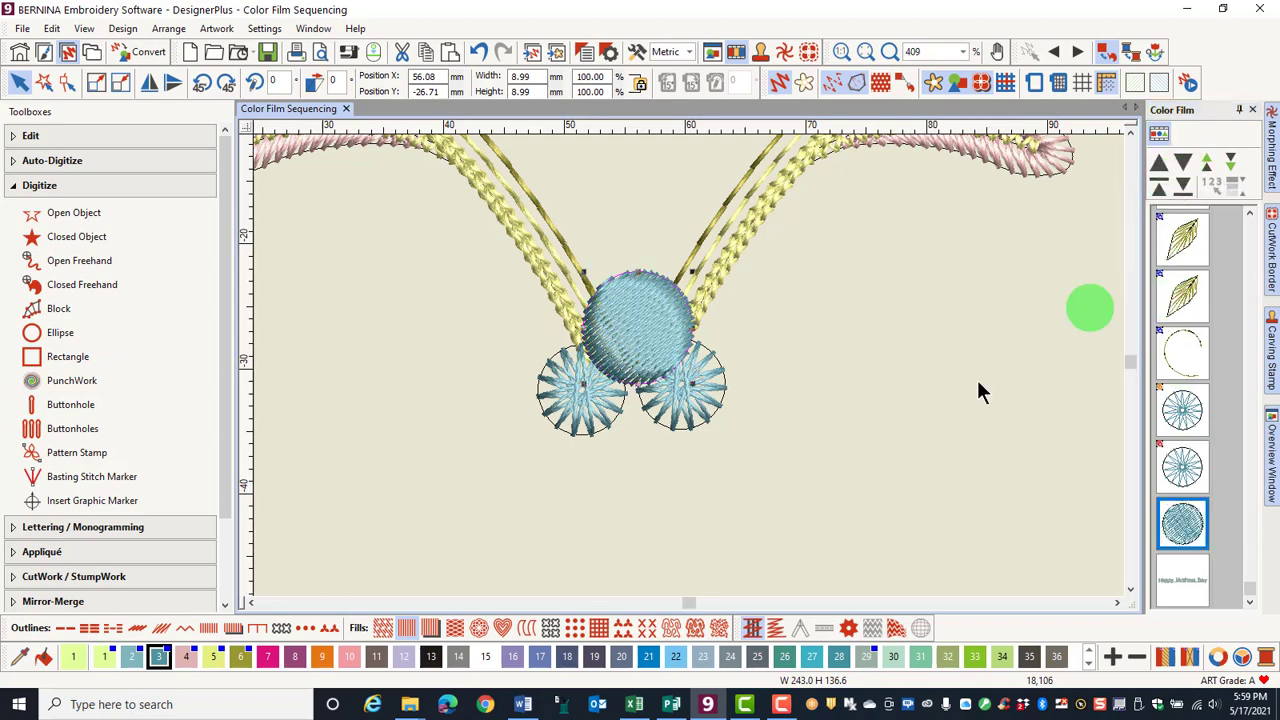
scroll(662, 290, down, 3)
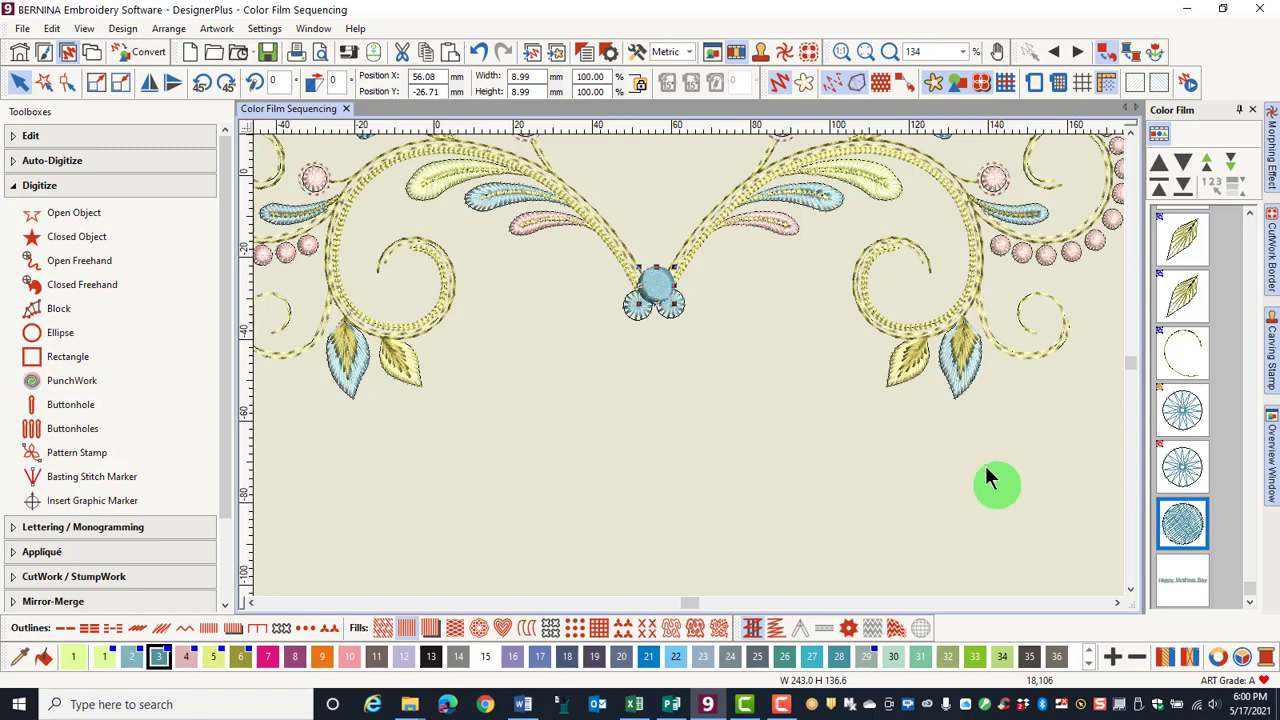
click(1188, 85)
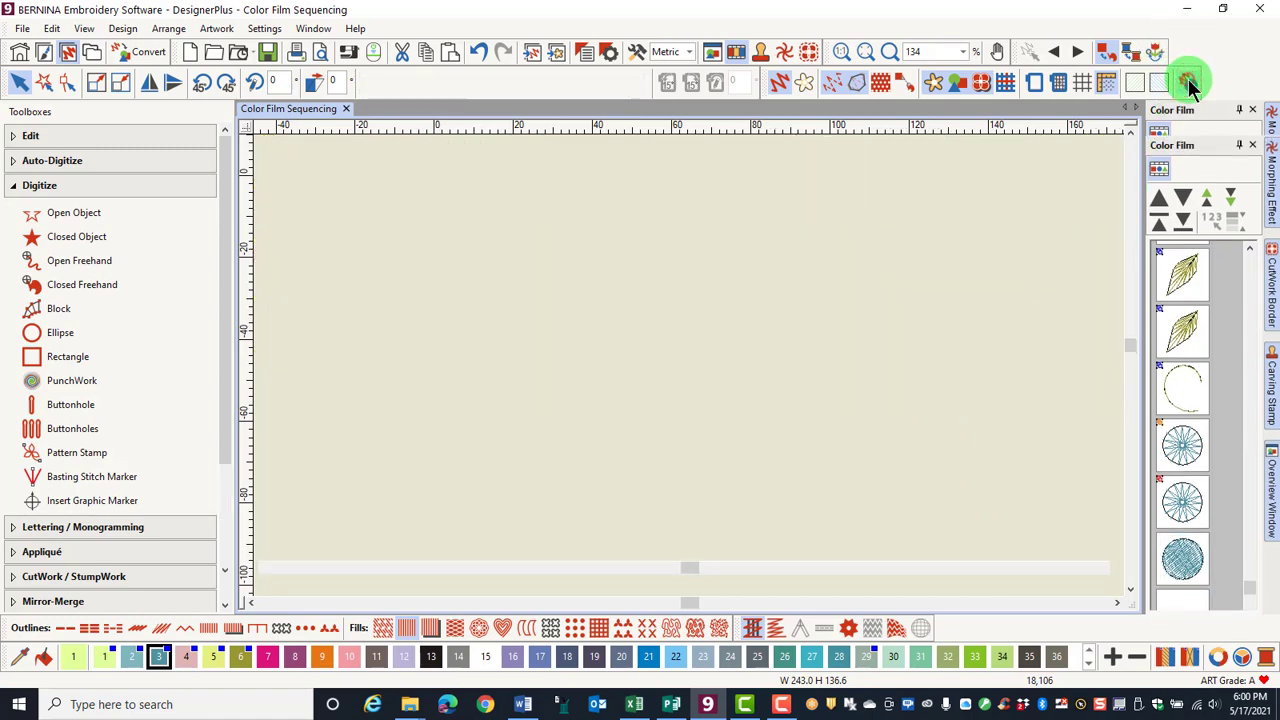